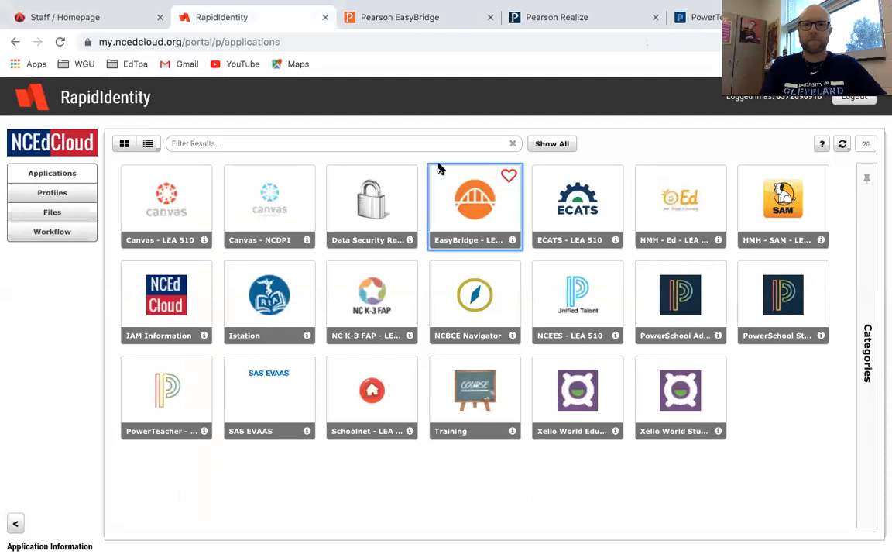
# Launch EasyBridge from the NCEdCloud portal and continue into Pearson Realize.
pyautogui.click(474, 203)
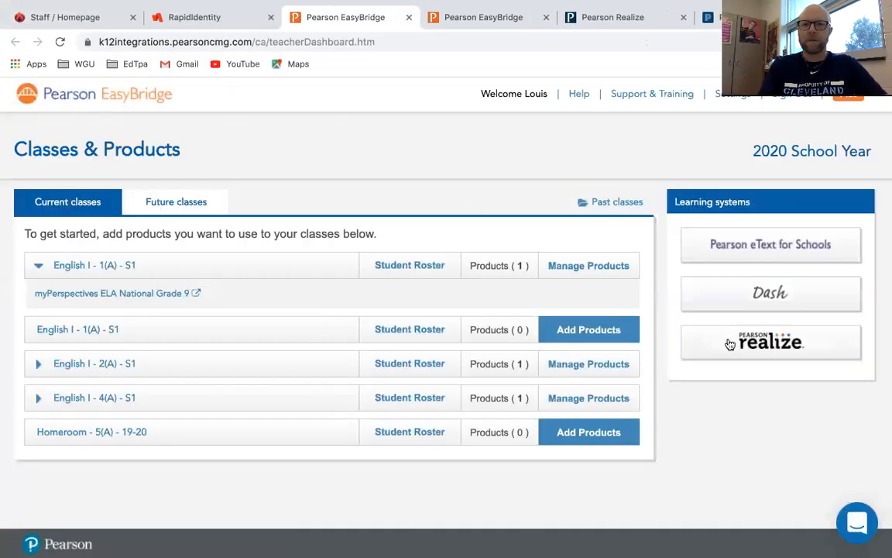
pyautogui.click(730, 344)
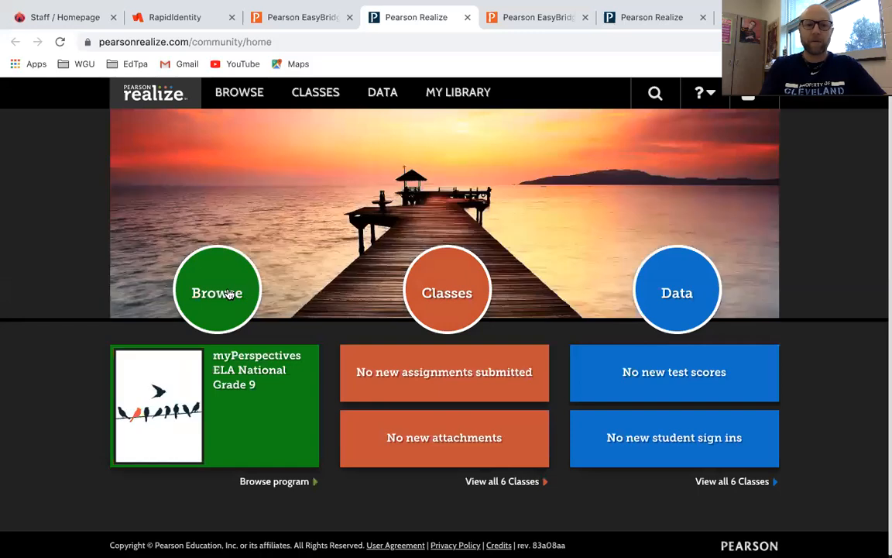
# Browse myPerspectives ELA Grade 9 through Assessments and Unit Tests to the Unit 1 Tests list.
pyautogui.click(229, 293)
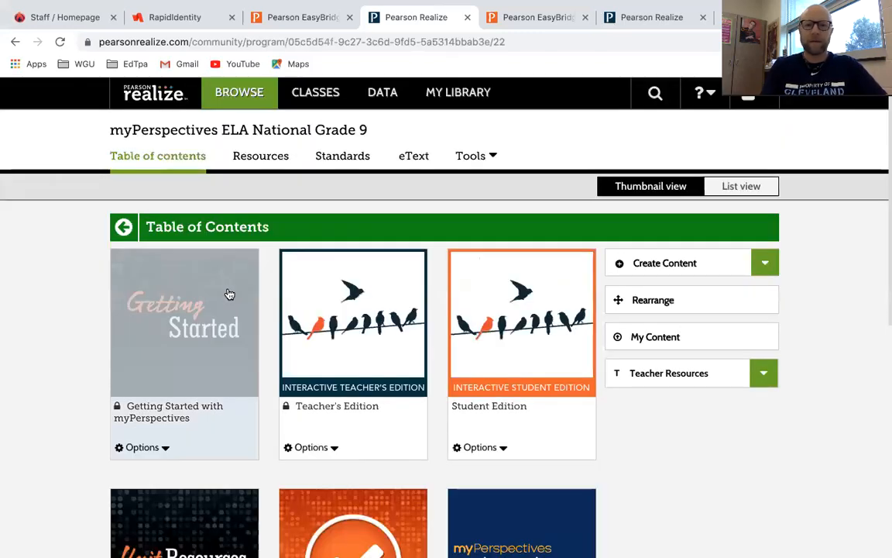
pyautogui.scroll(-3, 229, 293)
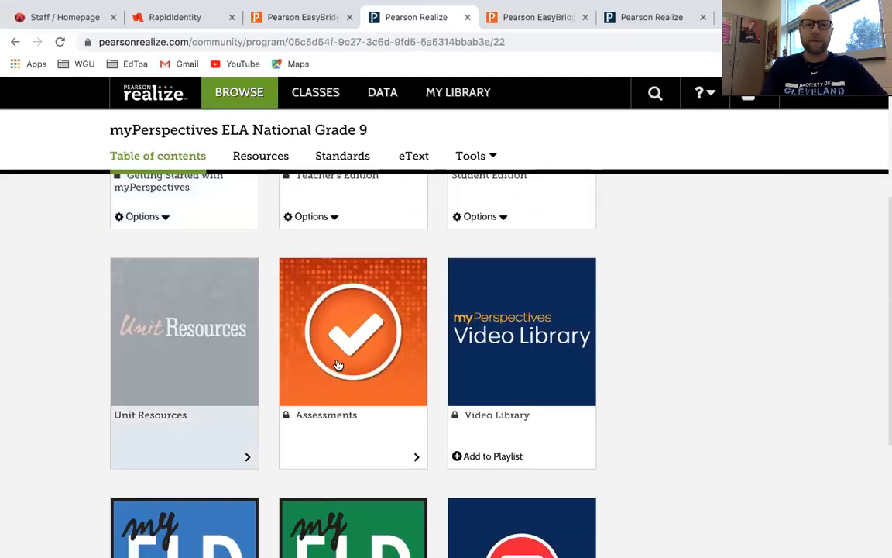
pyautogui.click(351, 372)
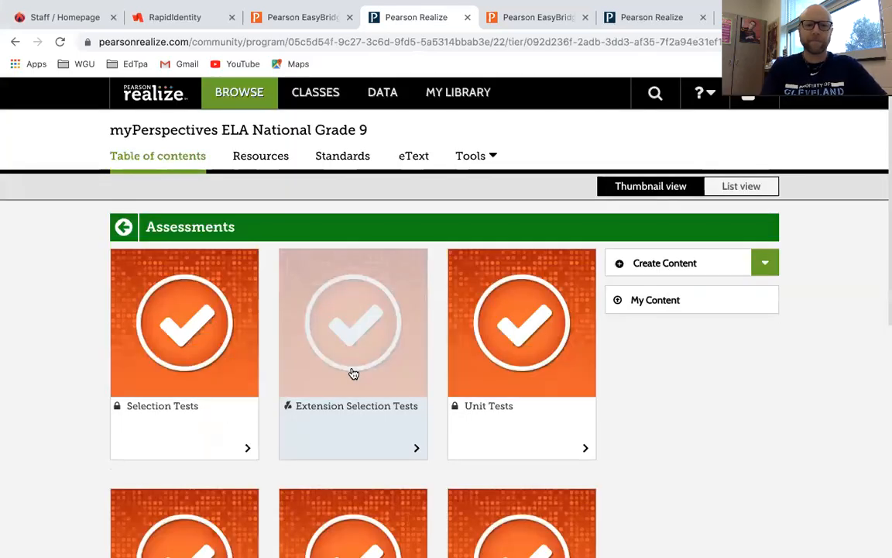
pyautogui.scroll(-3, 353, 374)
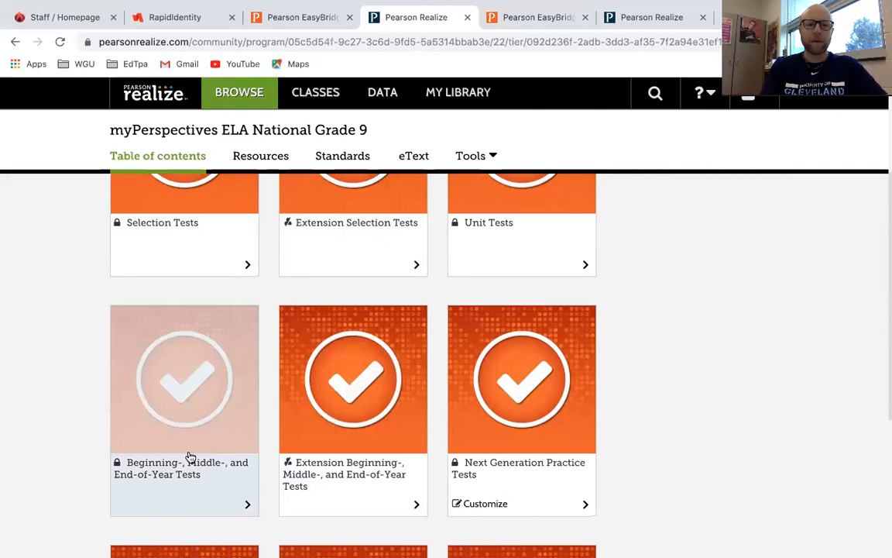
pyautogui.click(484, 227)
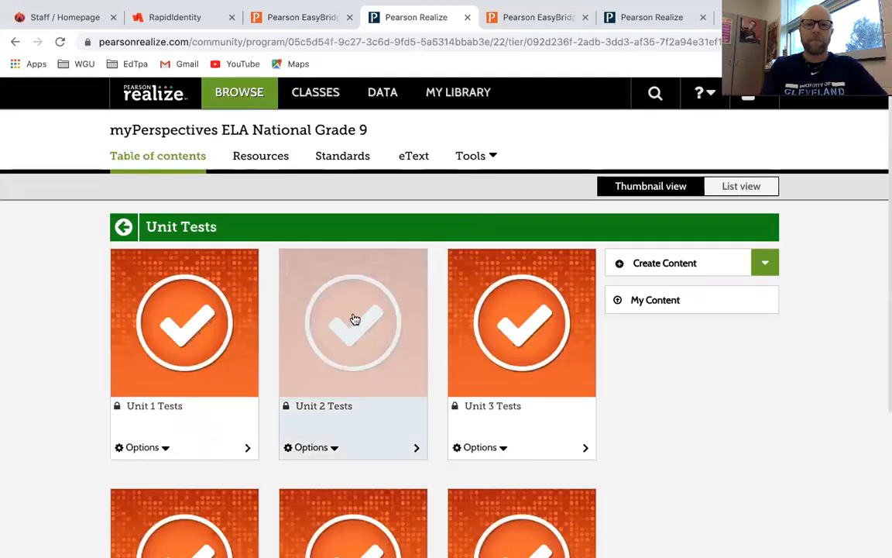
pyautogui.scroll(-3, 301, 368)
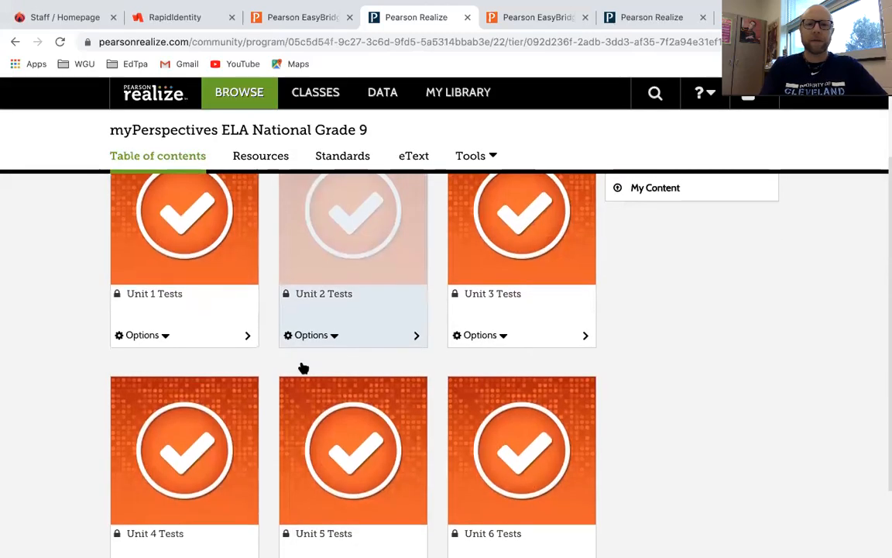
pyautogui.scroll(-3, 301, 366)
pyautogui.scroll(3, 301, 367)
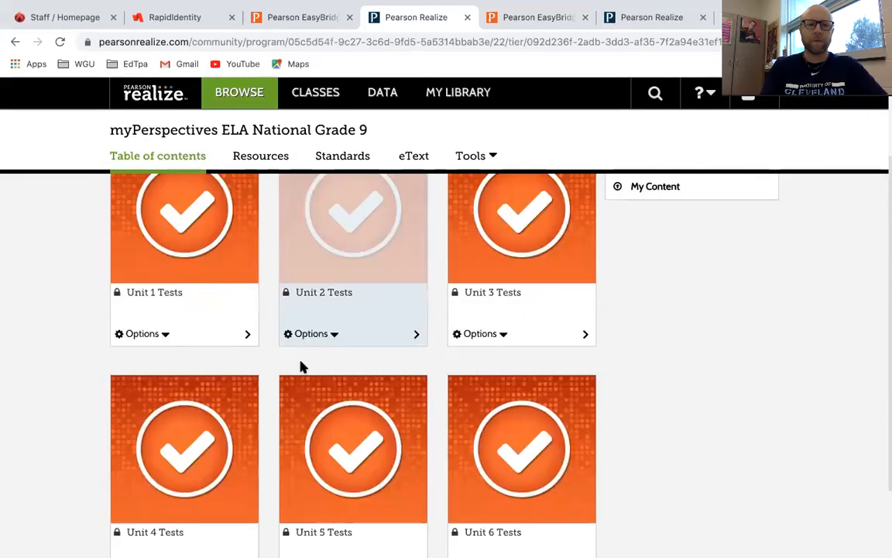
pyautogui.click(147, 300)
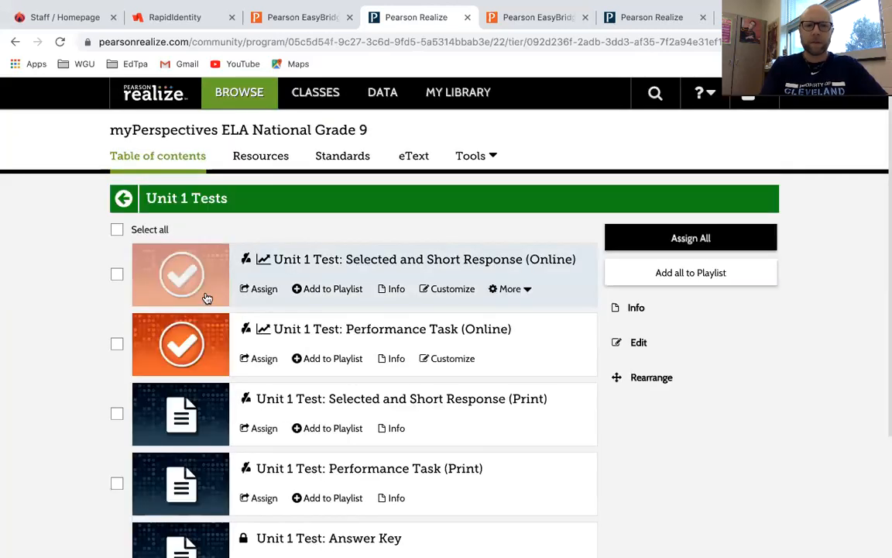
pyautogui.scroll(-3, 255, 371)
pyautogui.scroll(3, 255, 370)
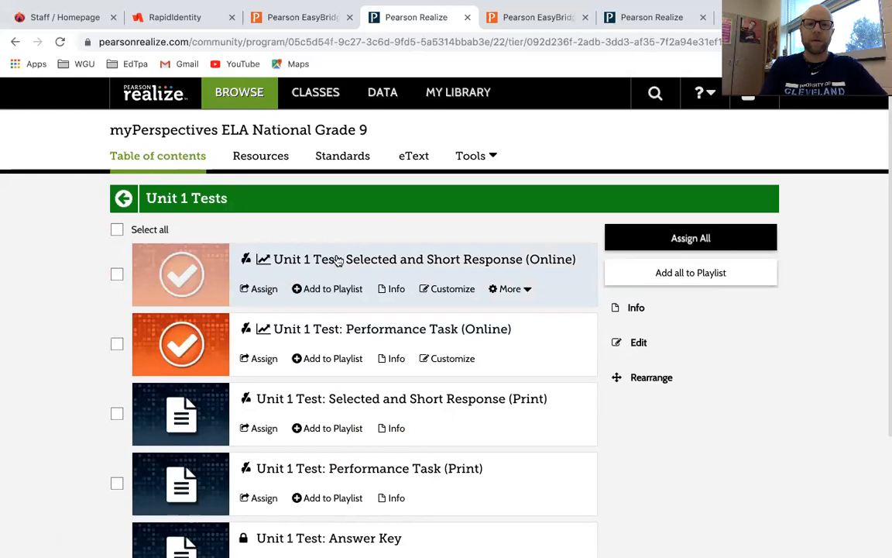
# Customize the Selected and Short Response (Online) test, retitle it 'Practice copy', and enable mastery.
pyautogui.click(453, 291)
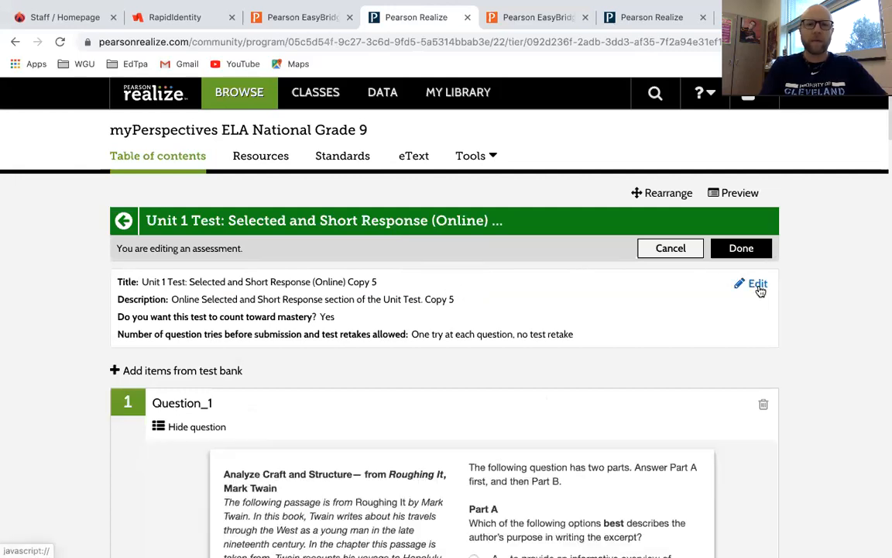
pyautogui.click(757, 285)
pyautogui.tripleClick(326, 303)
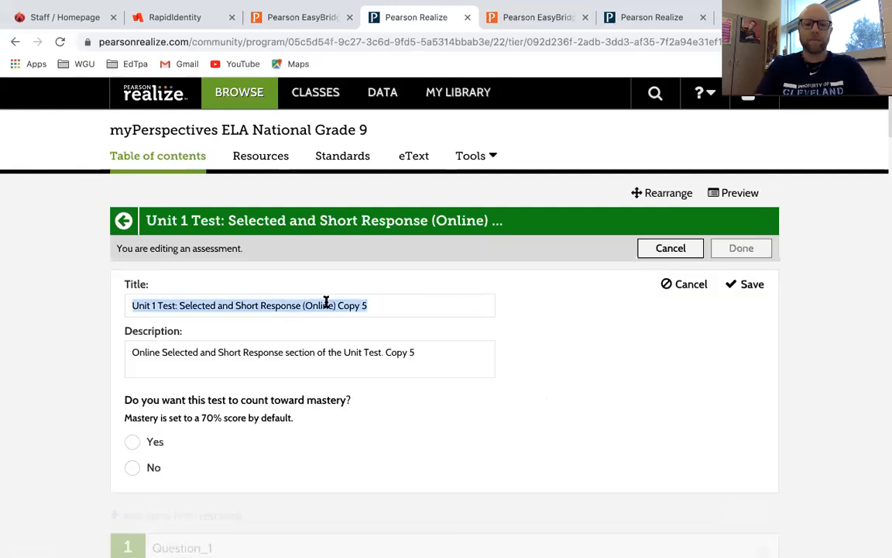
pyautogui.write('Practice copy')
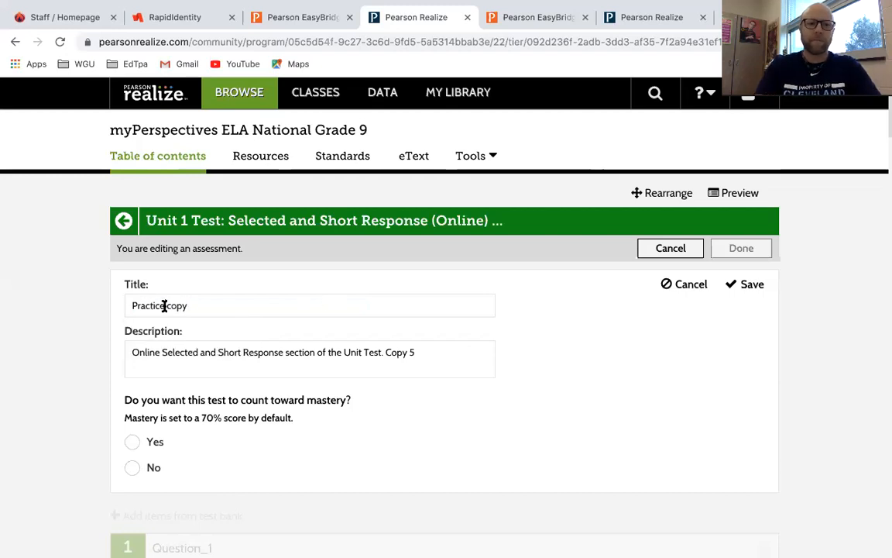
pyautogui.doubleClick(247, 351)
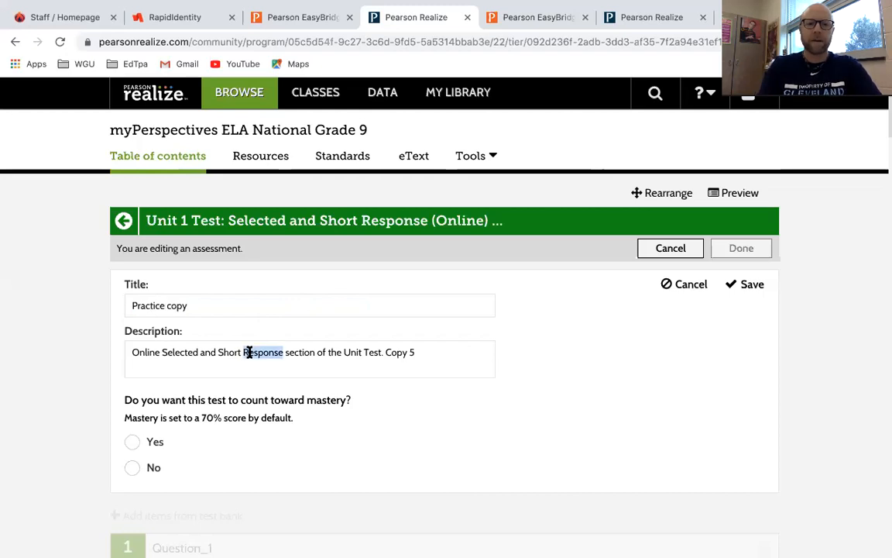
pyautogui.click(132, 442)
pyautogui.scroll(-5, 323, 457)
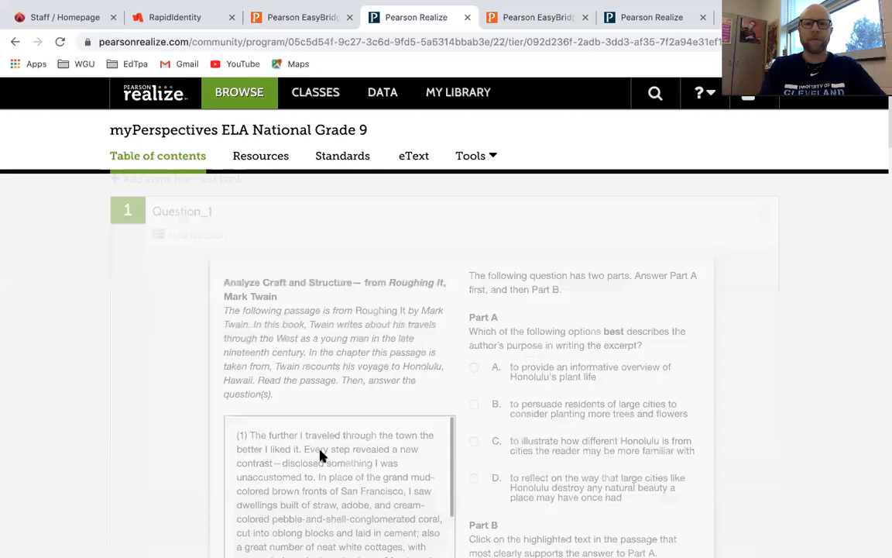
pyautogui.scroll(5, 318, 456)
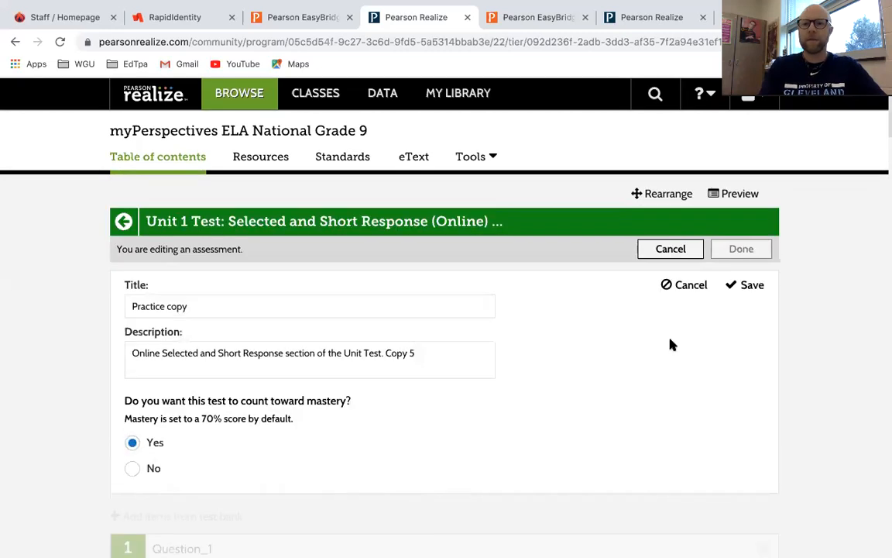
pyautogui.click(749, 285)
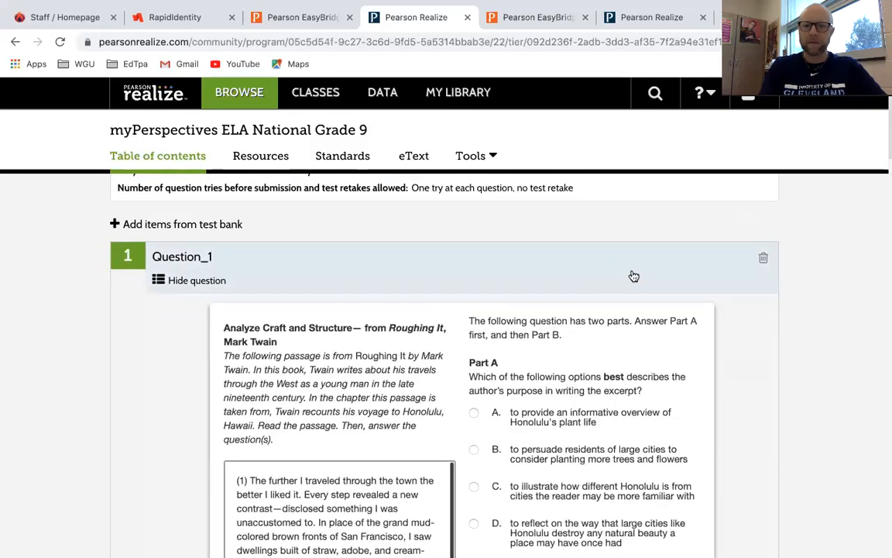
# Remove Question_1, Question_2 and Question_3 from the test.
pyautogui.click(765, 262)
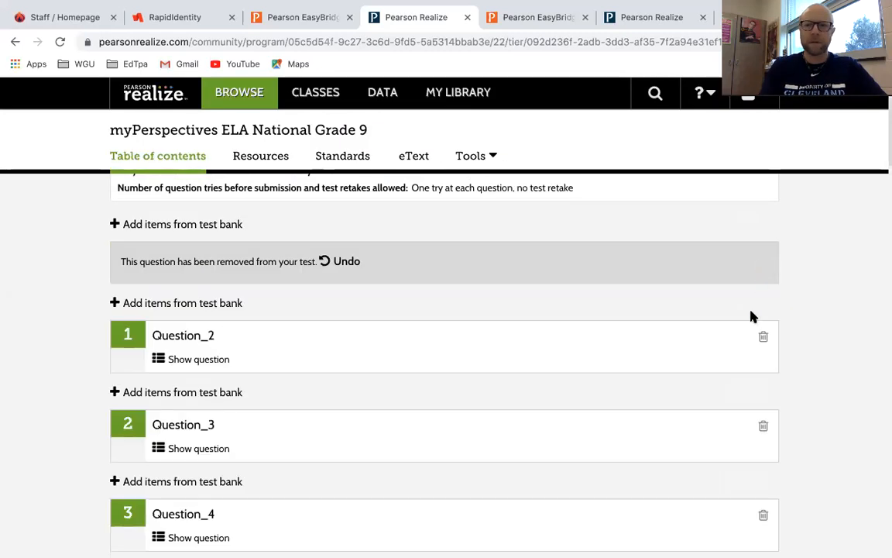
pyautogui.click(764, 340)
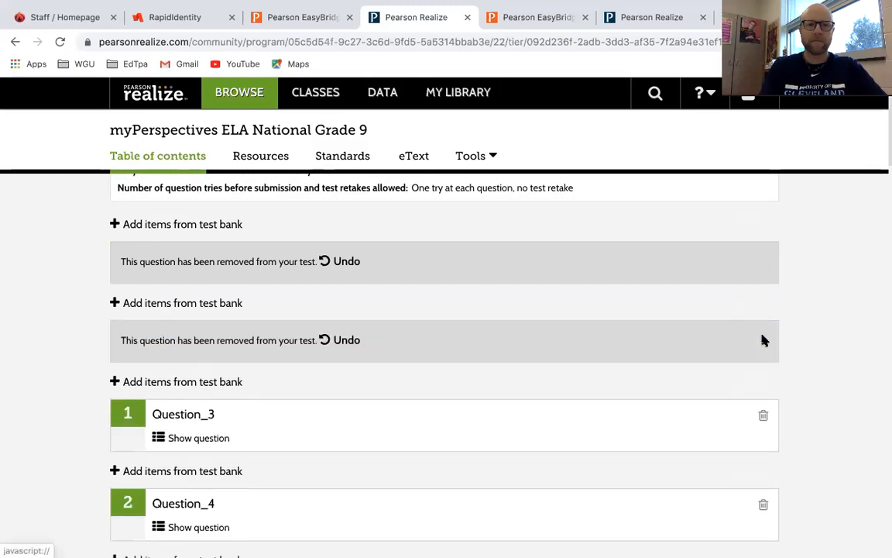
pyautogui.click(764, 417)
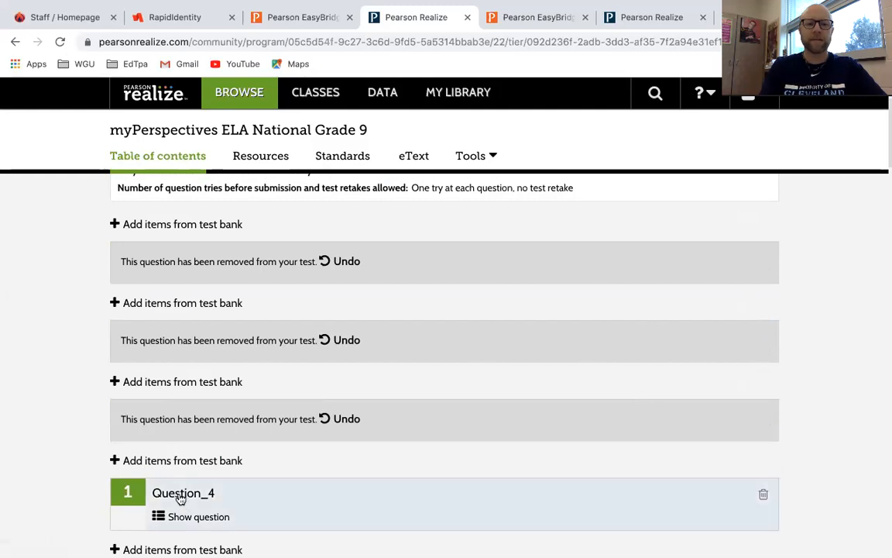
# Preview Question_4 and scroll through its full content.
pyautogui.click(209, 523)
pyautogui.scroll(-4, 364, 392)
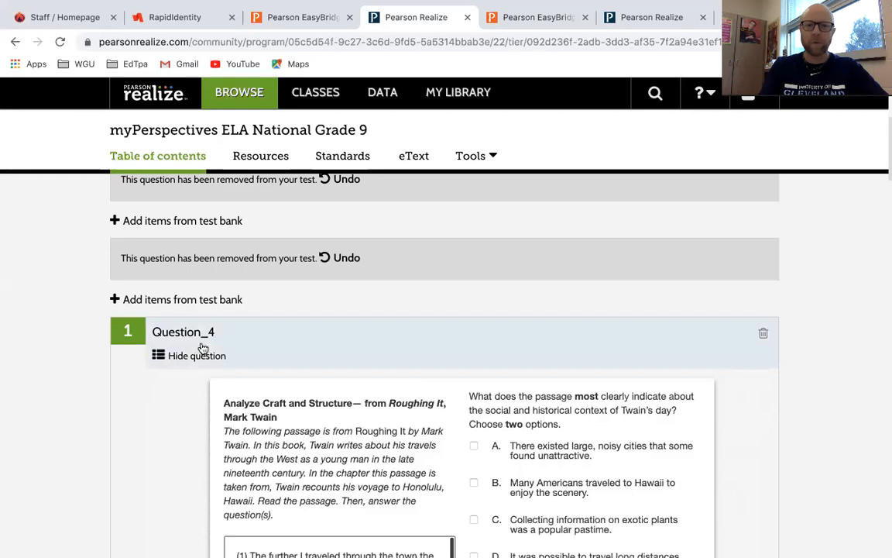
pyautogui.scroll(-5, 359, 436)
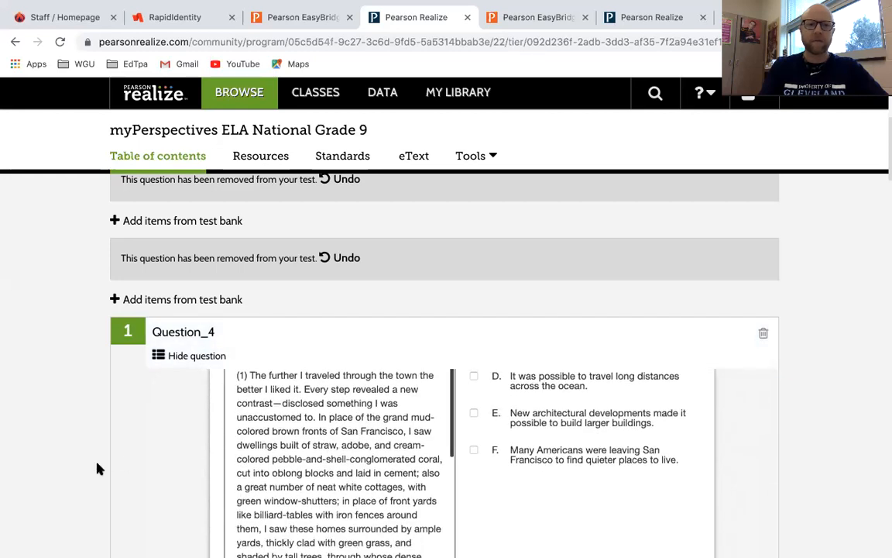
pyautogui.scroll(-8, 97, 468)
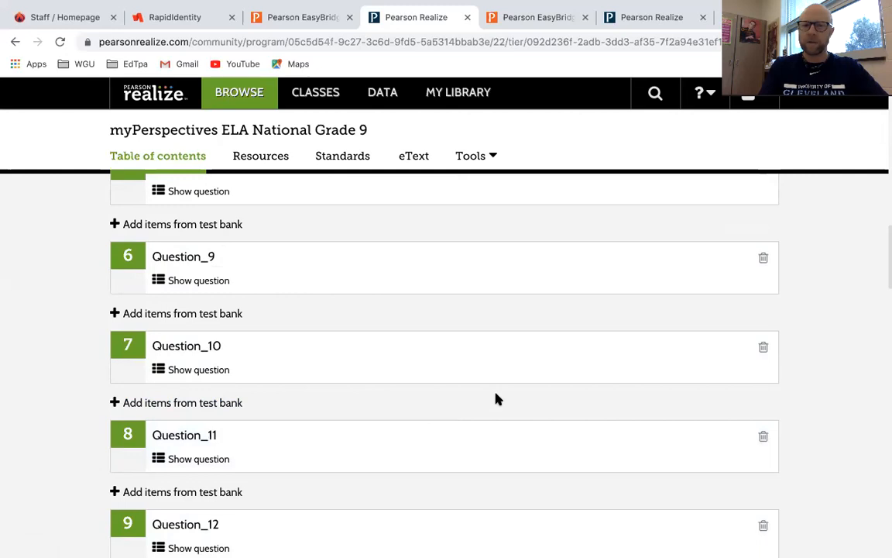
pyautogui.scroll(-7, 389, 418)
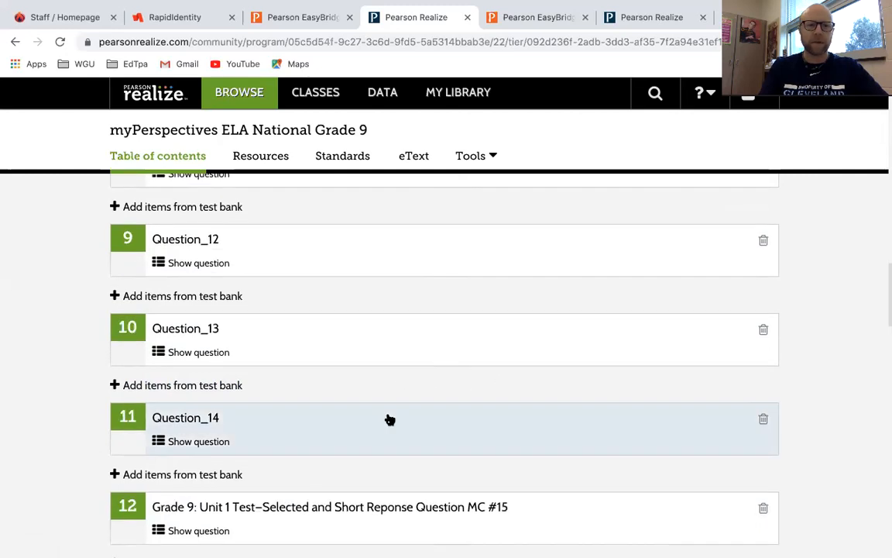
# Remove question MC #15 and preview Question_18.
pyautogui.click(764, 251)
pyautogui.scroll(-1, 418, 432)
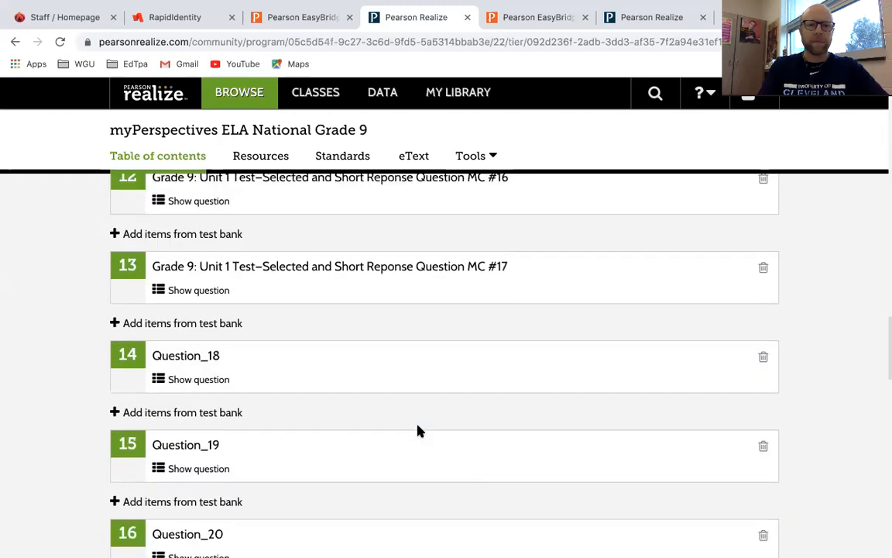
pyautogui.click(189, 380)
pyautogui.scroll(-3, 359, 405)
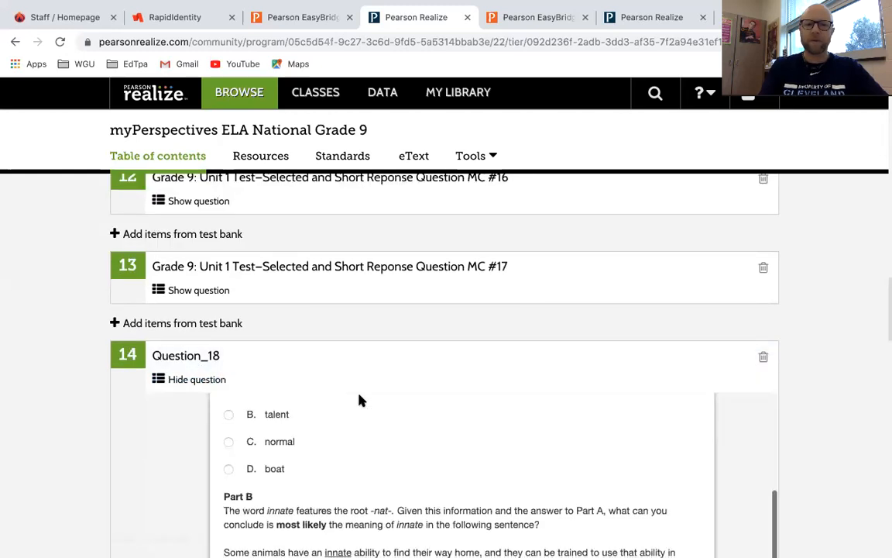
pyautogui.scroll(-10, 55, 412)
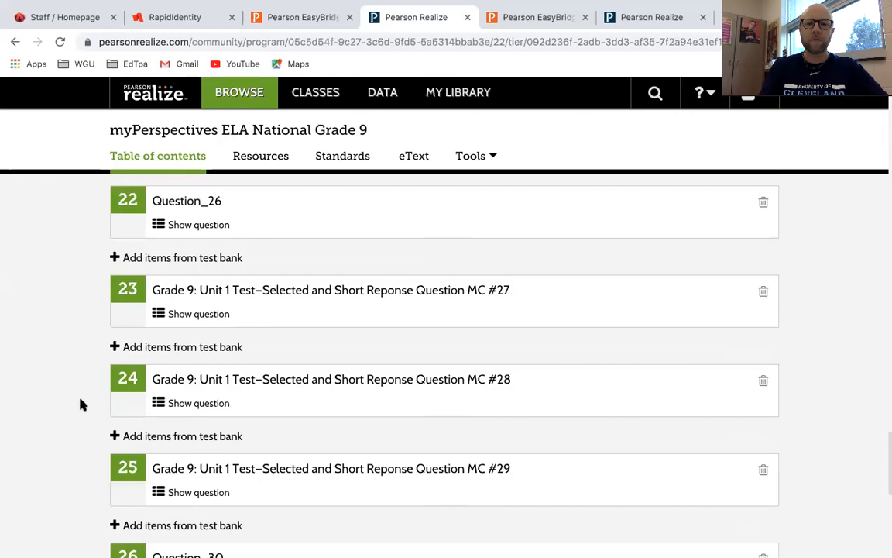
# Preview question 24 and the Twain passage question 26 to the bottom.
pyautogui.click(209, 405)
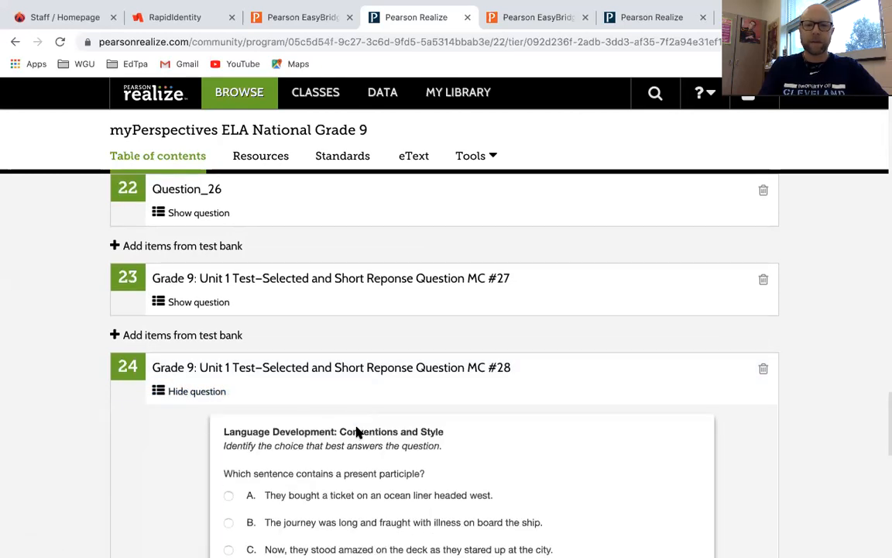
pyautogui.scroll(-4, 356, 432)
pyautogui.scroll(-3, 65, 460)
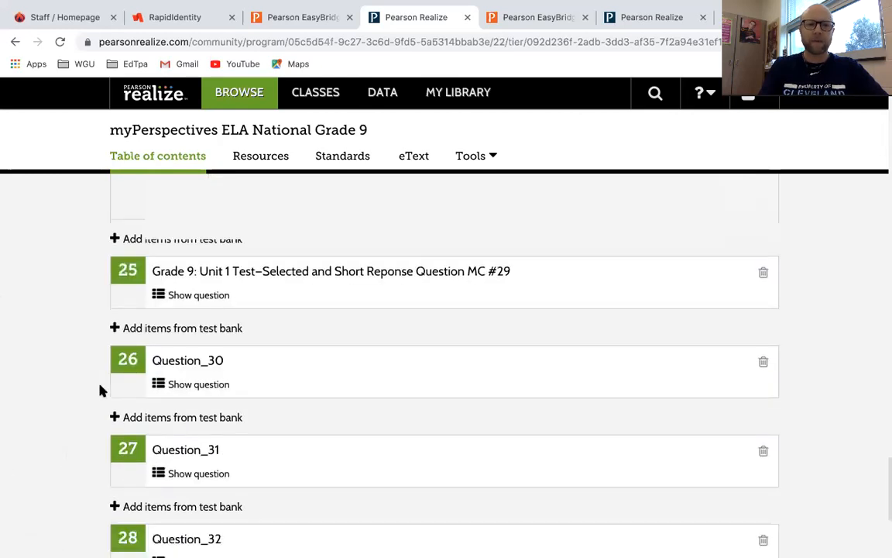
pyautogui.click(184, 386)
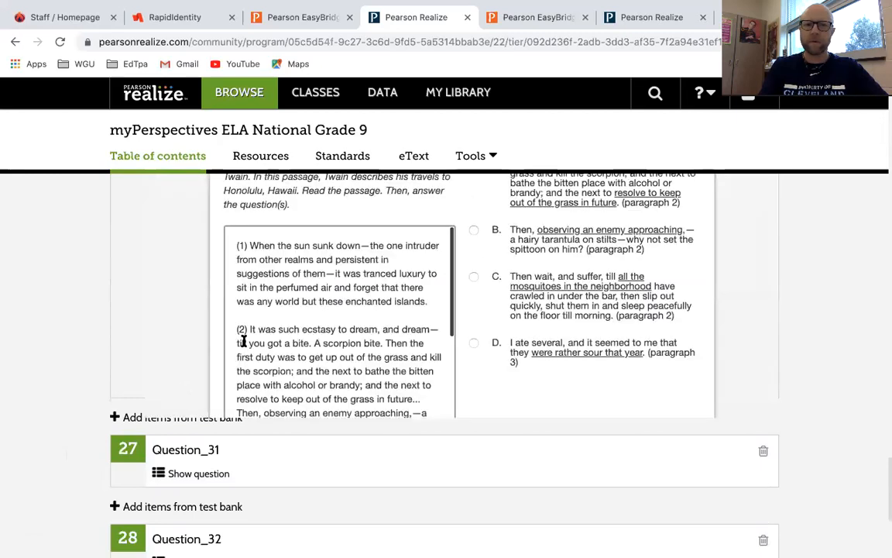
pyautogui.scroll(-2, 280, 262)
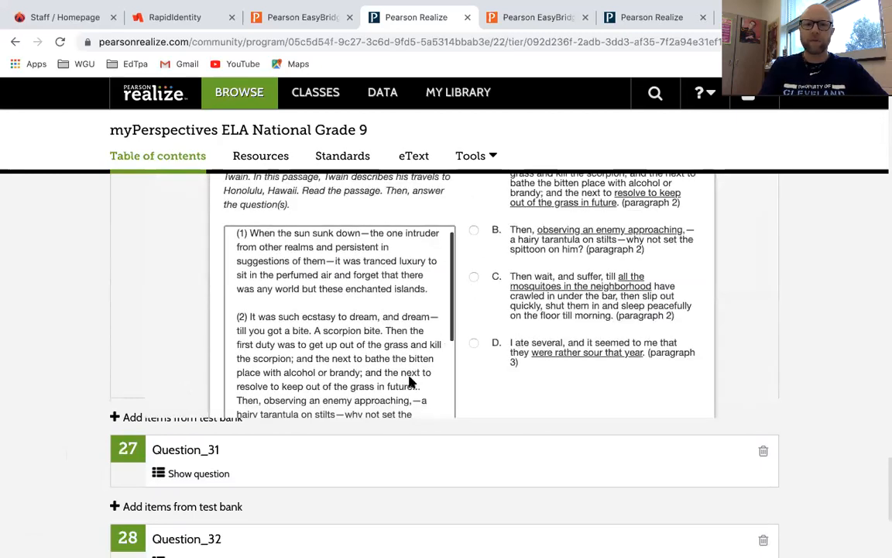
pyautogui.scroll(-5, 411, 382)
pyautogui.scroll(-5, 52, 418)
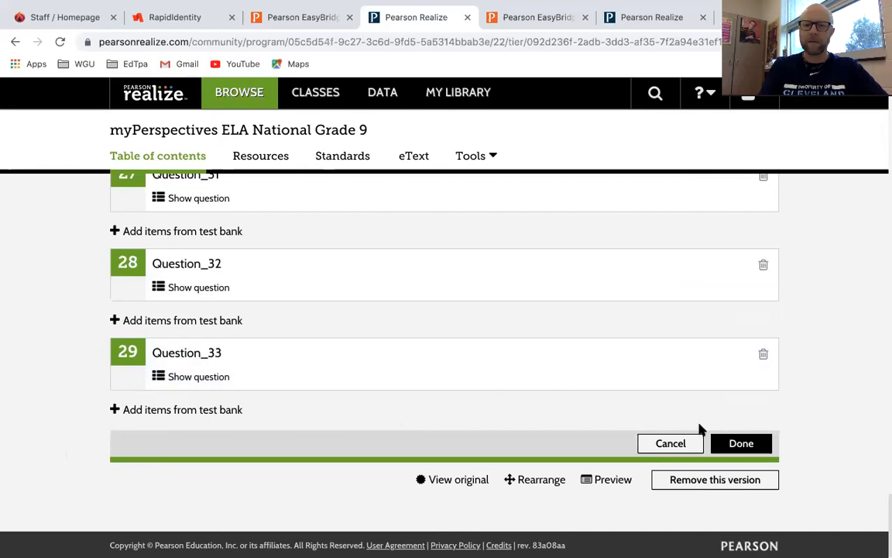
# Rearrange the questions so Question_33 sits at slot 25, then save the test.
pyautogui.click(536, 481)
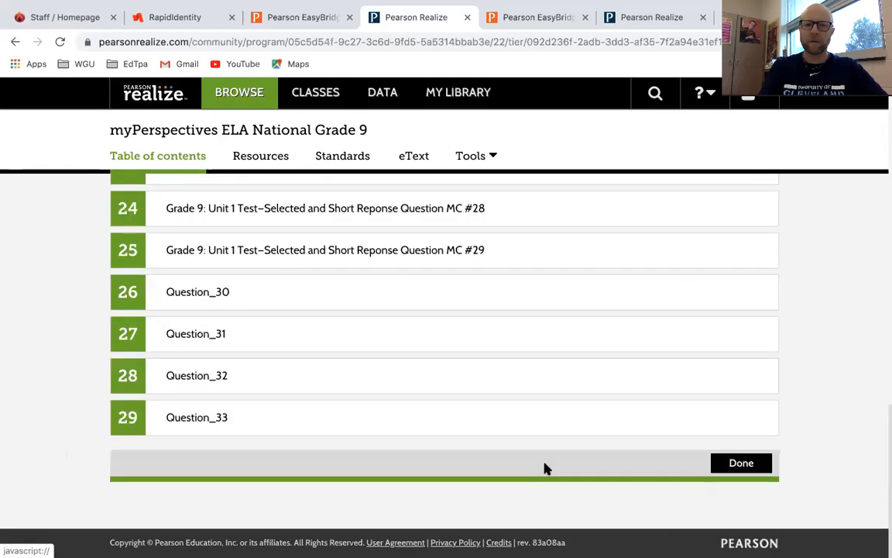
pyautogui.moveTo(132, 416); pyautogui.dragTo(132, 291)
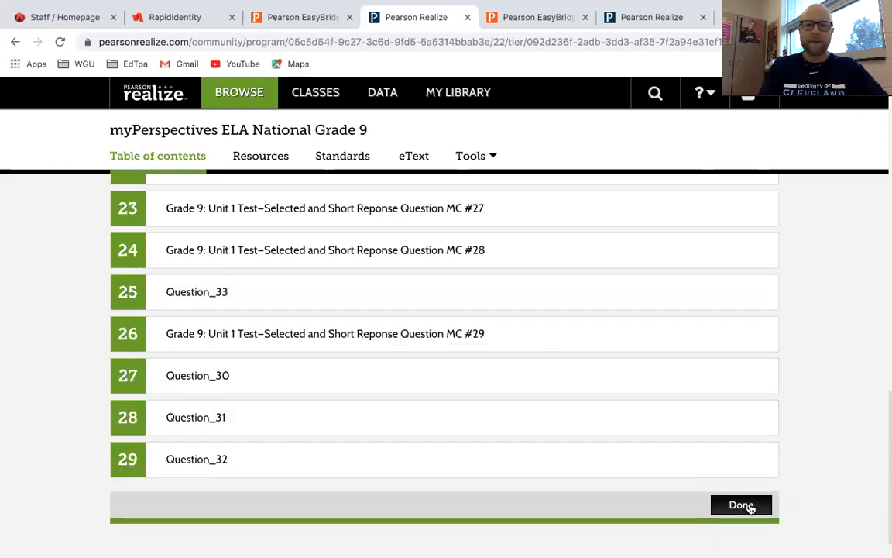
pyautogui.click(742, 504)
pyautogui.scroll(-6, 593, 461)
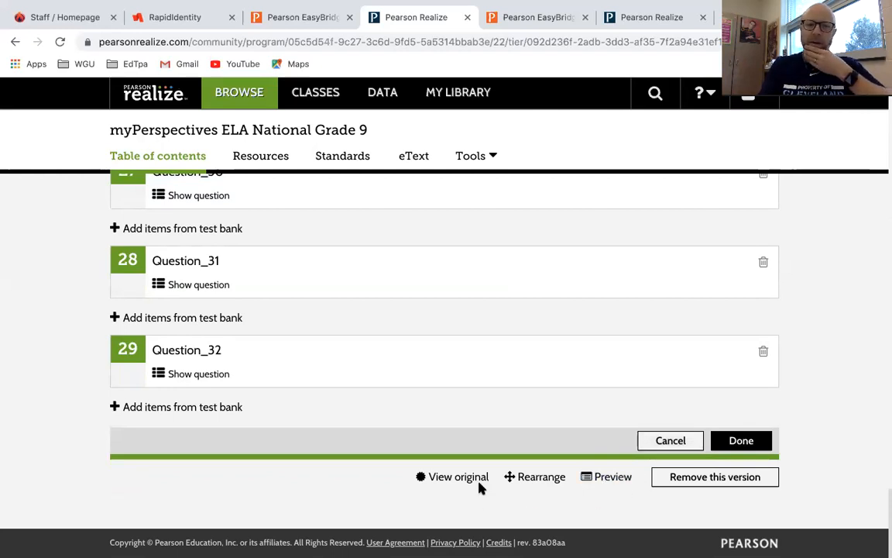
pyautogui.click(737, 441)
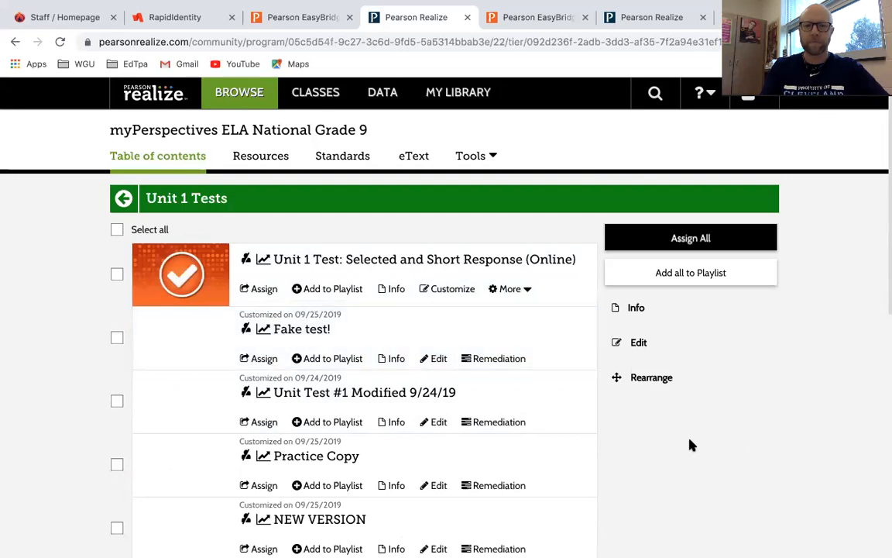
# Assign Fake test! with start date 09/30/2019 and due date 10/05/2019.
pyautogui.scroll(-2, 691, 442)
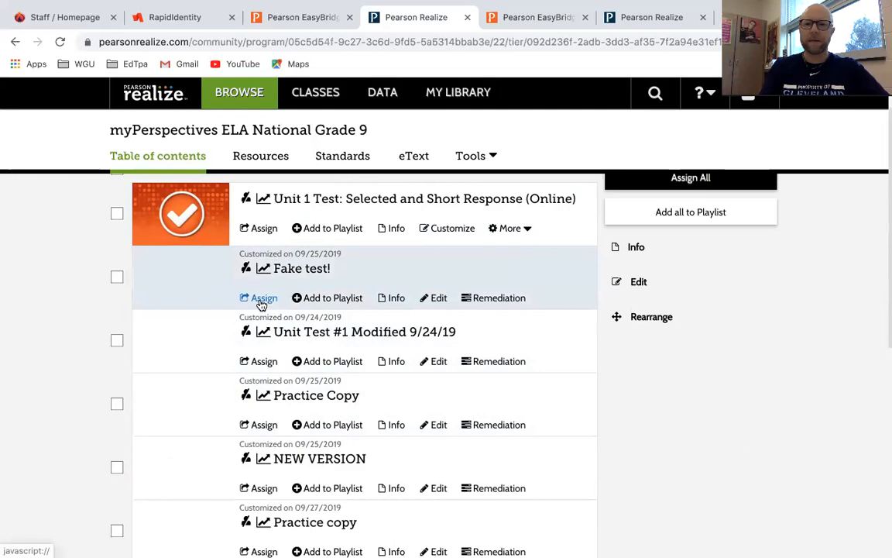
pyautogui.click(261, 300)
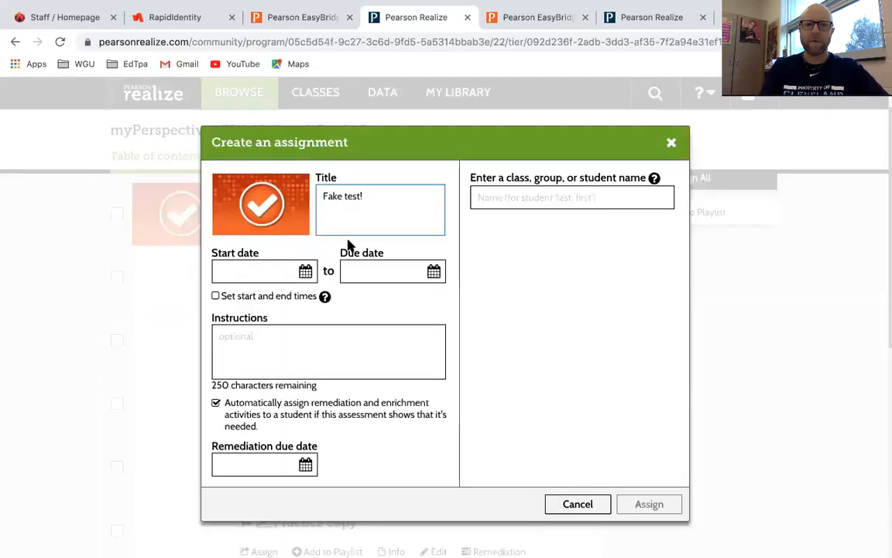
pyautogui.click(304, 273)
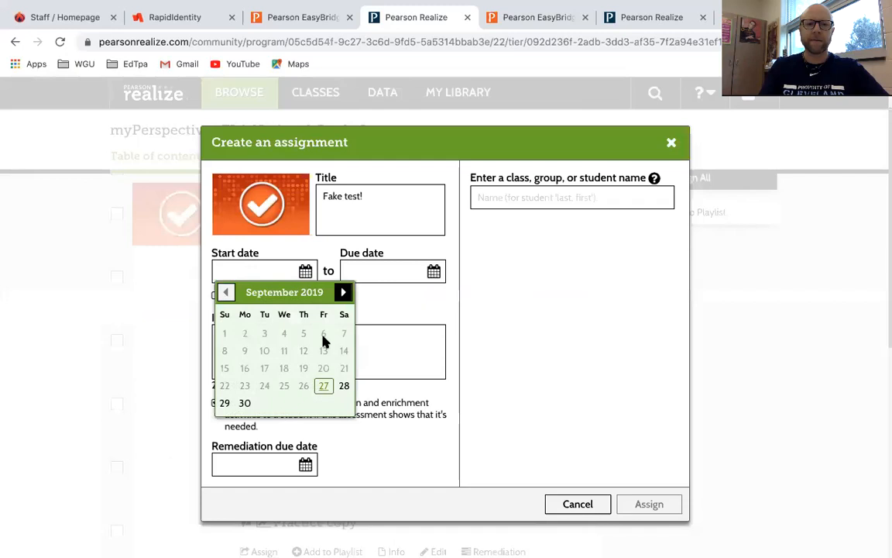
pyautogui.click(245, 403)
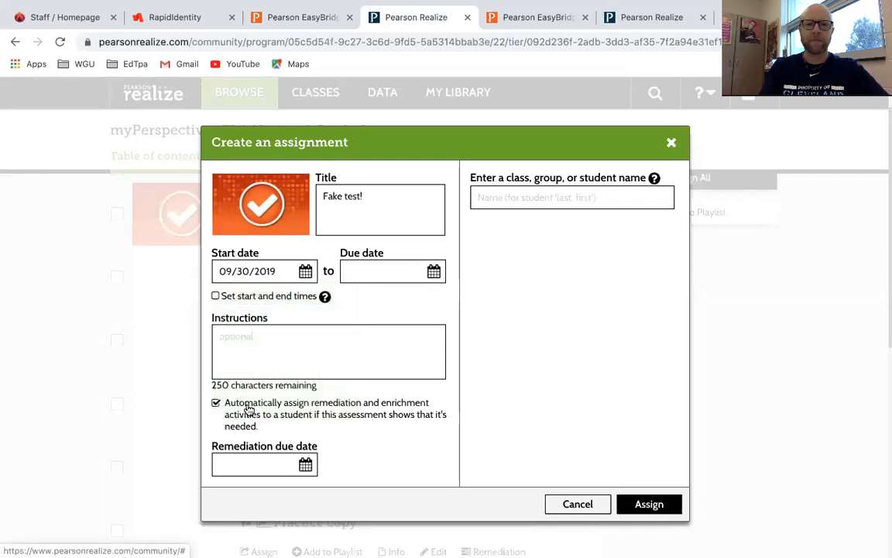
pyautogui.click(434, 271)
pyautogui.click(472, 292)
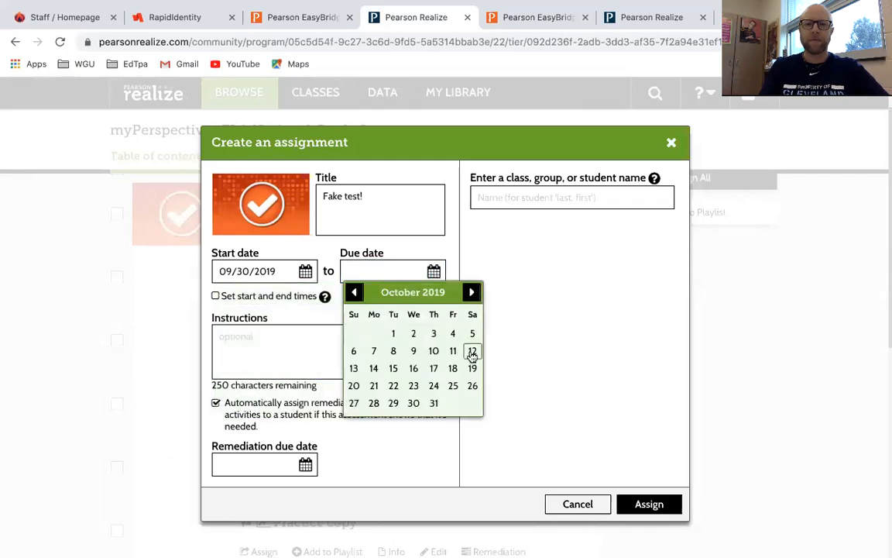
pyautogui.click(473, 332)
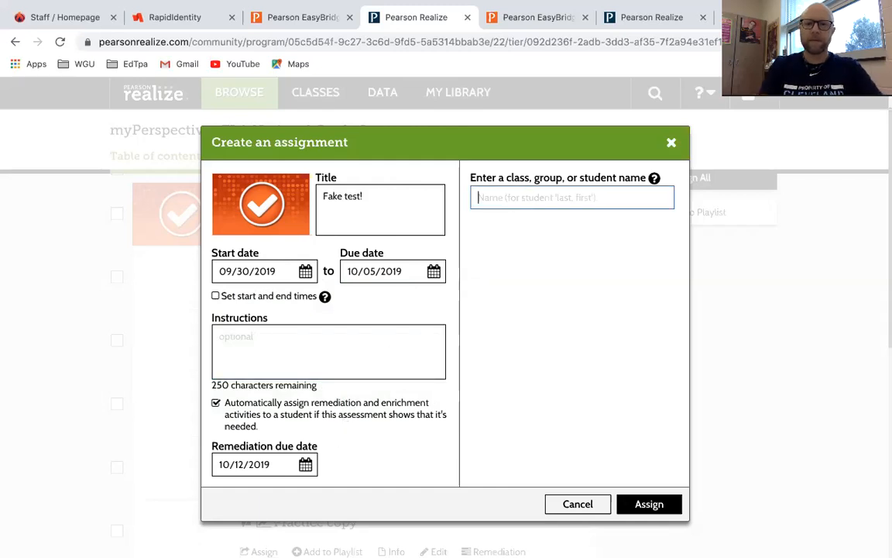
# Choose class English I - 4(A) - S1 and try a student name search.
pyautogui.write('eng')
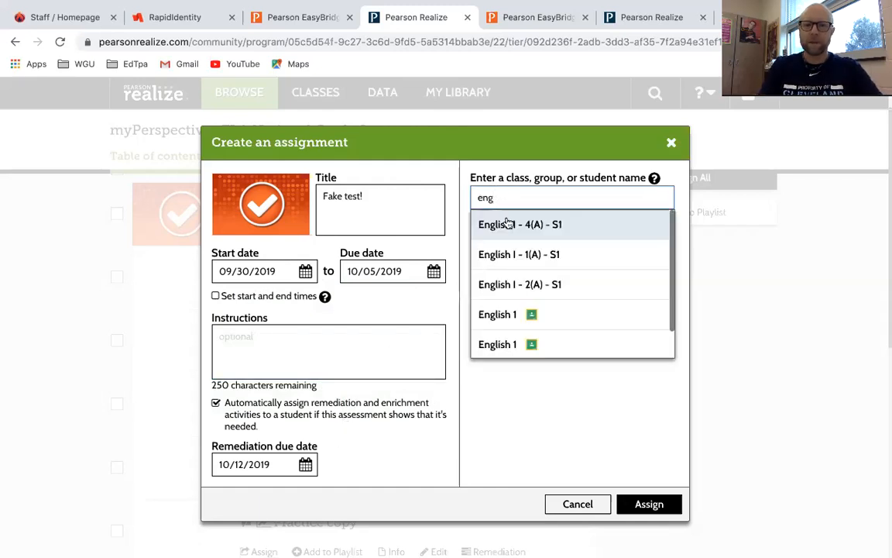
pyautogui.click(509, 224)
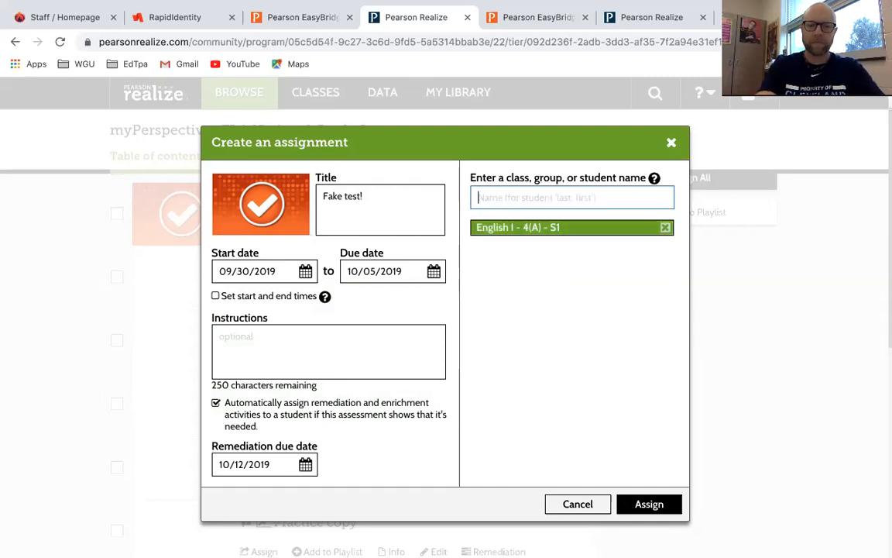
pyautogui.write('eth')
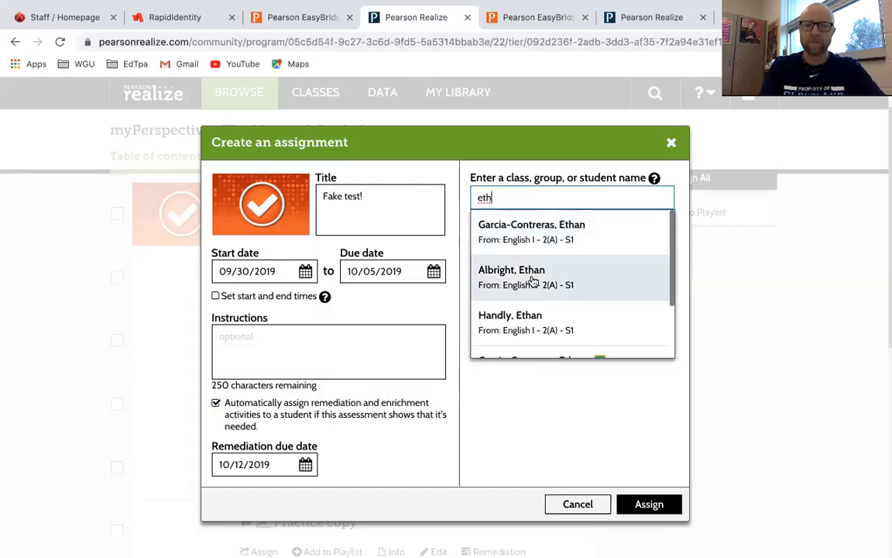
pyautogui.click(573, 401)
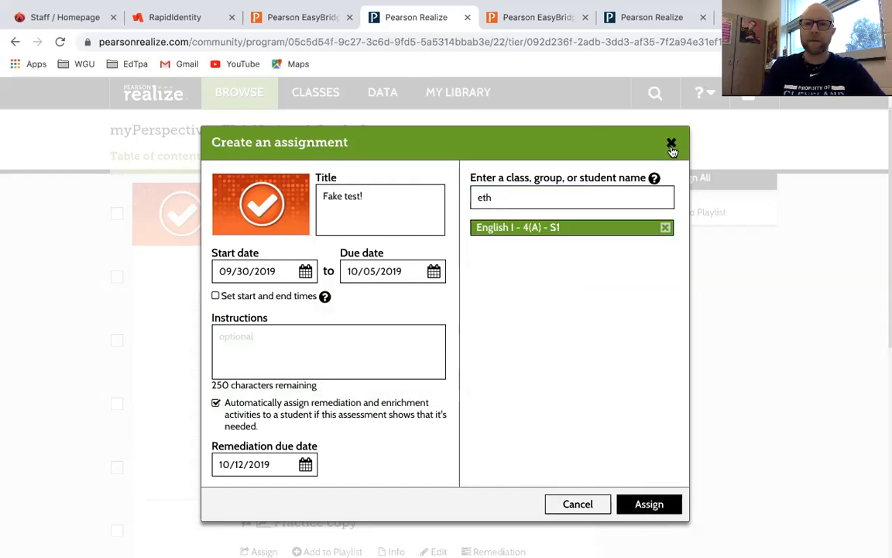
# Cancel the Fake test! assignment draft and go back to the EasyBridge class dashboard.
pyautogui.click(577, 504)
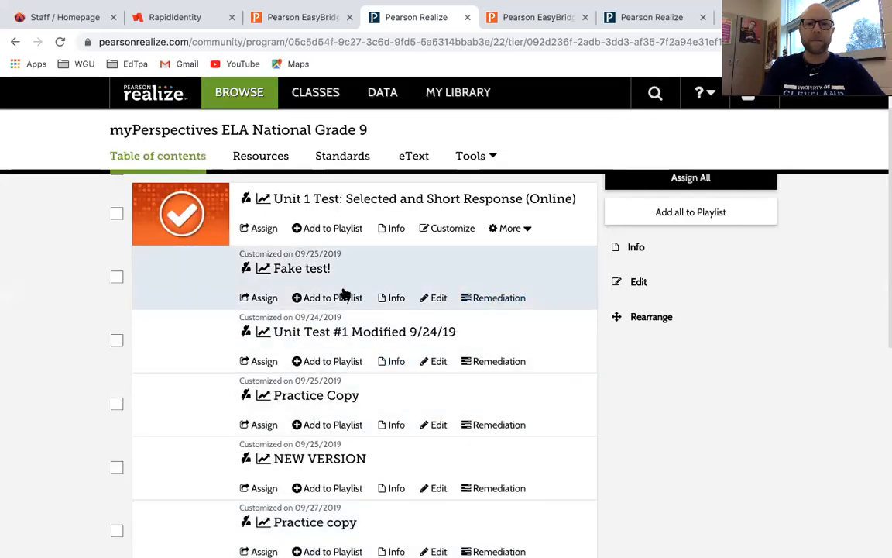
pyautogui.scroll(1, 345, 294)
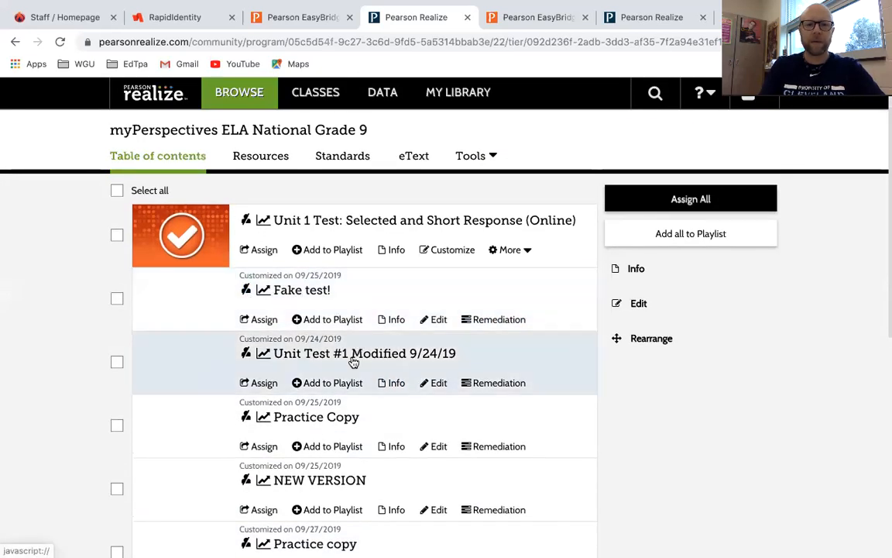
pyautogui.scroll(-5, 335, 426)
pyautogui.scroll(-3, 334, 428)
pyautogui.scroll(4, 334, 427)
pyautogui.scroll(4, 334, 428)
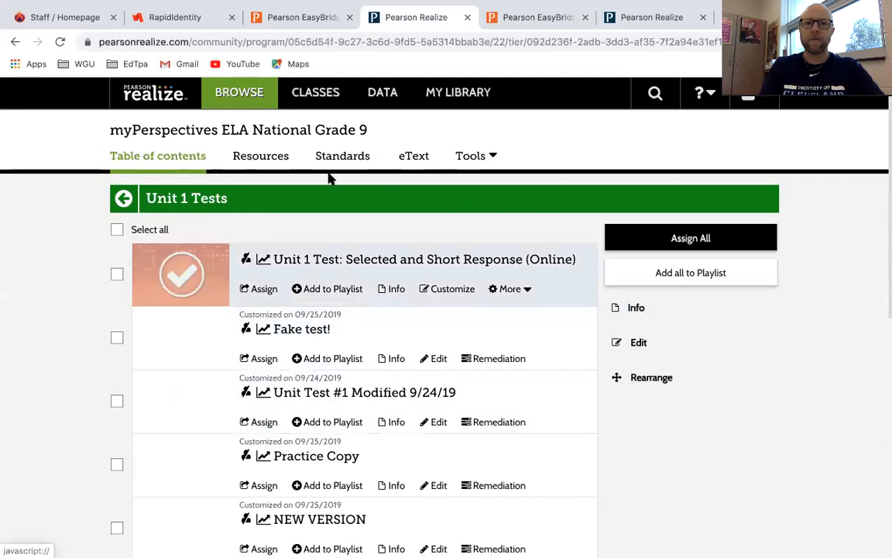
pyautogui.click(299, 17)
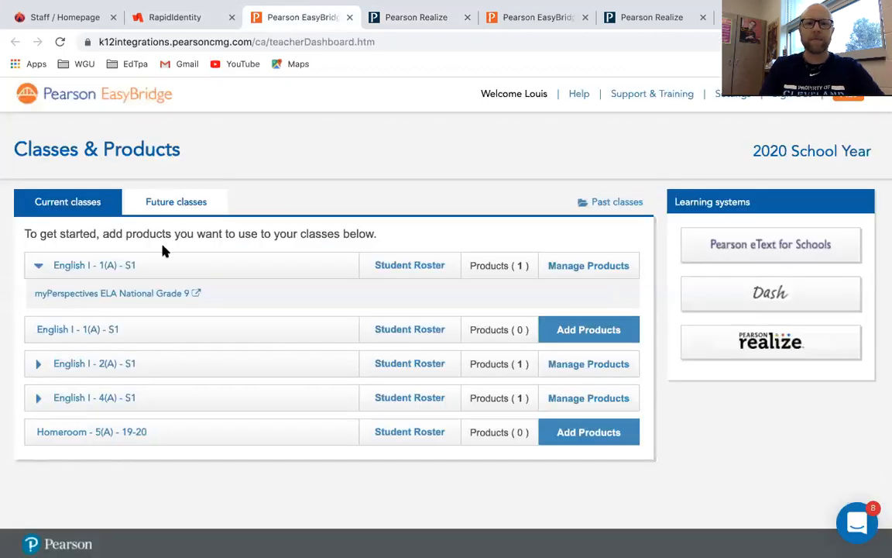
# Launch Pearson Realize again from EasyBridge's Learning systems area.
pyautogui.click(716, 341)
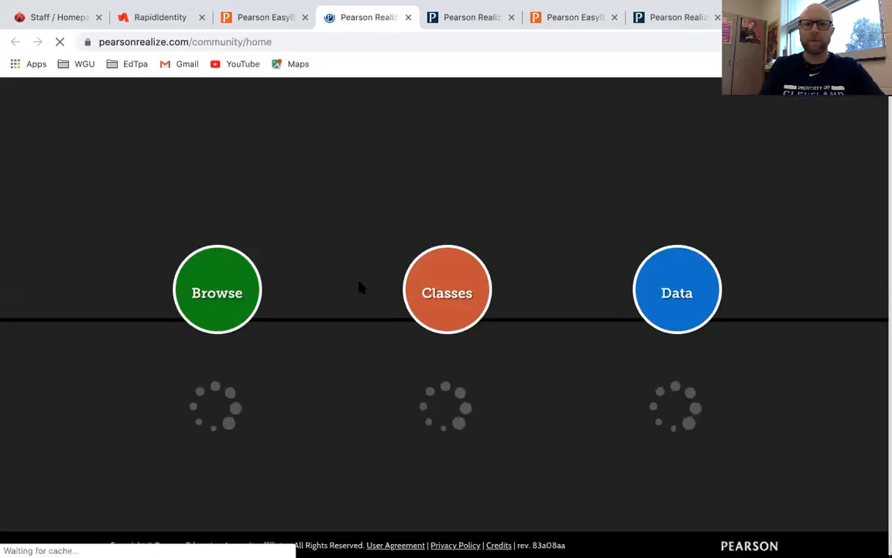
# Open English I - 1(A) - S1's assignments and show Unit Test #1 Modified 9/24/19 status.
pyautogui.click(446, 298)
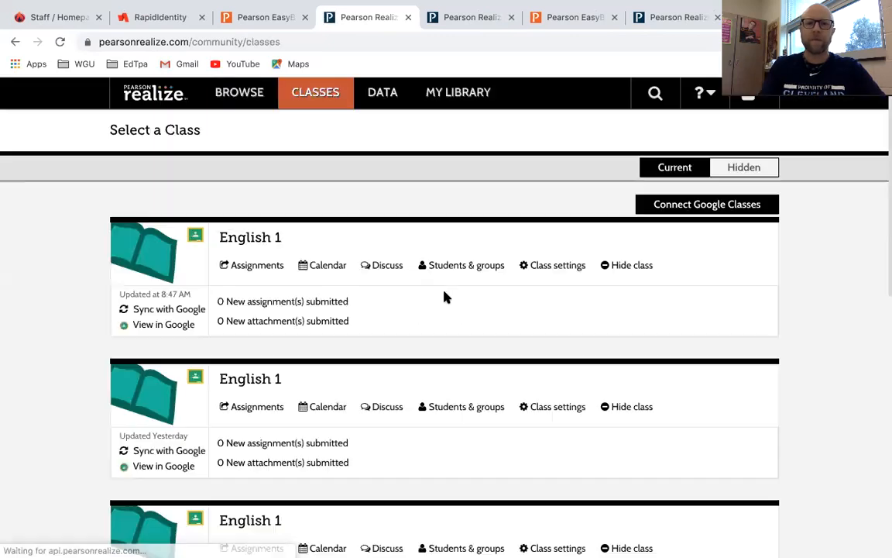
pyautogui.scroll(-4, 284, 315)
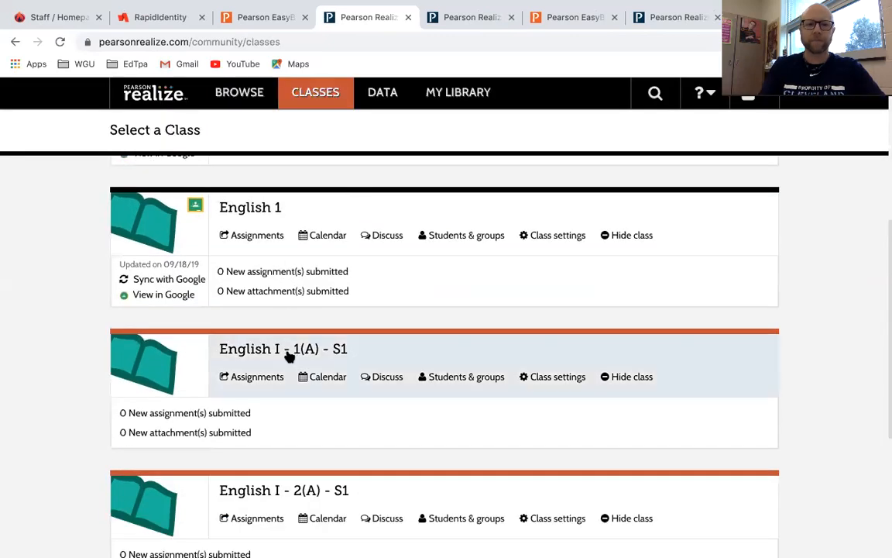
pyautogui.click(289, 354)
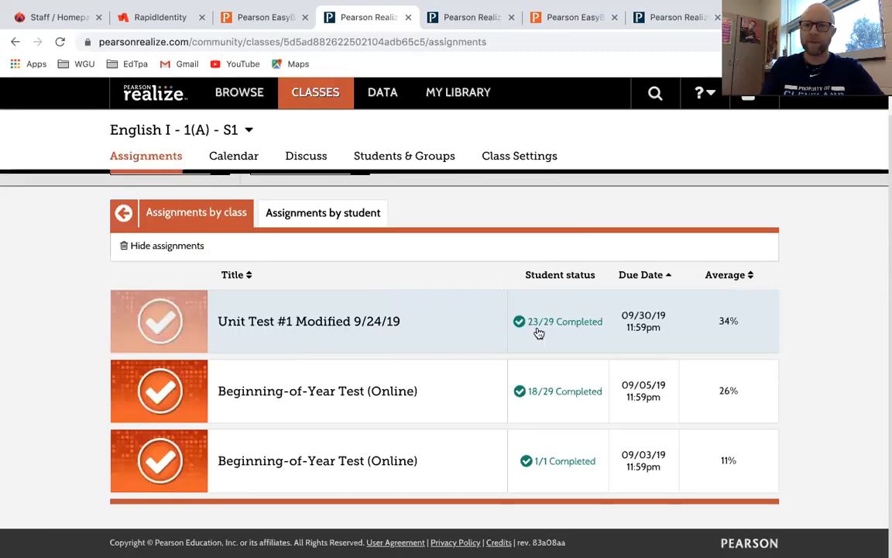
pyautogui.click(325, 323)
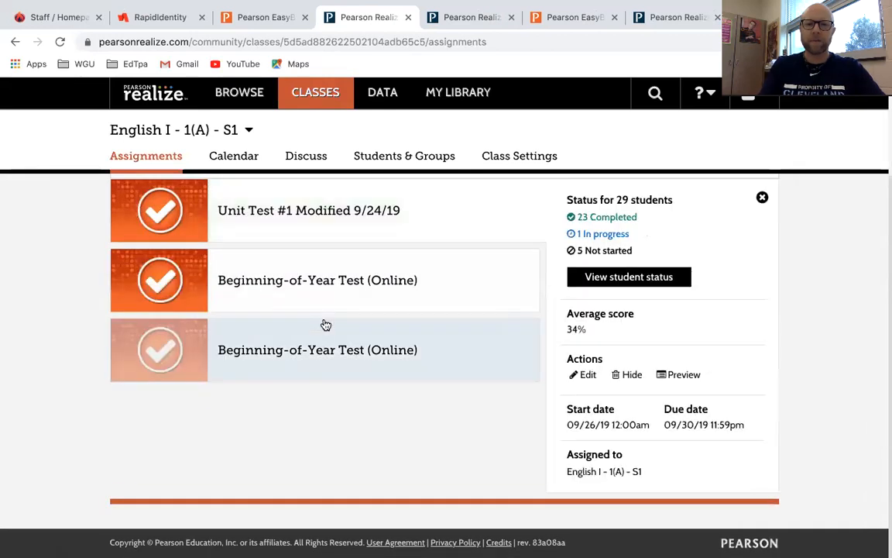
# List every student's Unit Test #1 status and open one completed 64% attempt for review.
pyautogui.click(601, 279)
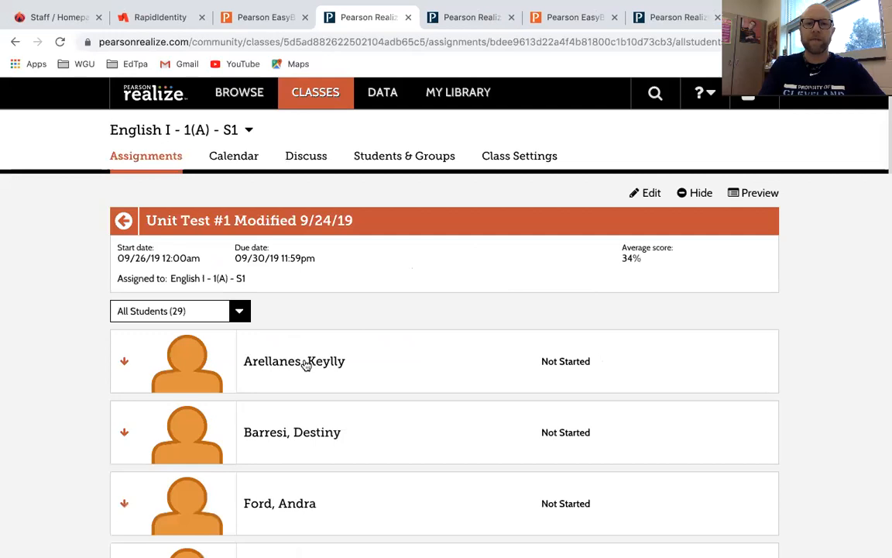
pyautogui.scroll(-12, 306, 365)
pyautogui.scroll(1, 306, 365)
pyautogui.scroll(-4, 325, 419)
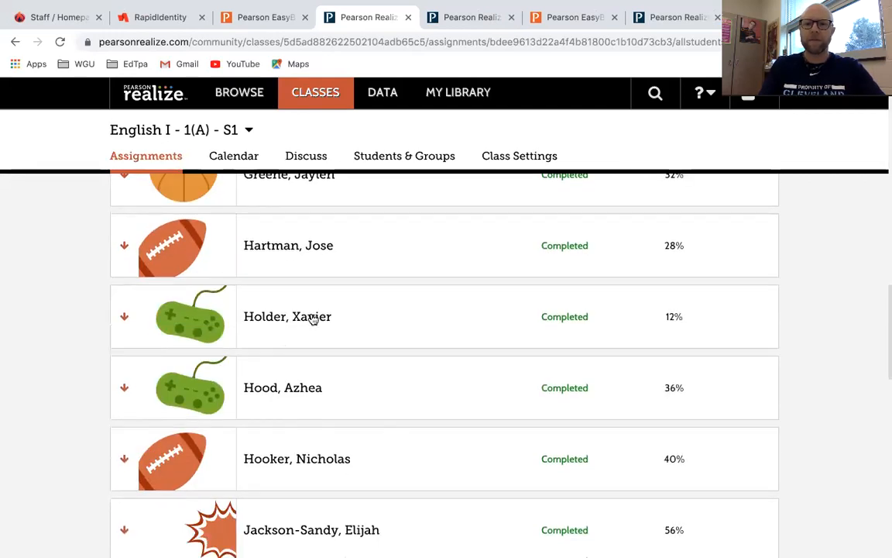
pyautogui.scroll(8, 310, 318)
pyautogui.scroll(-15, 310, 319)
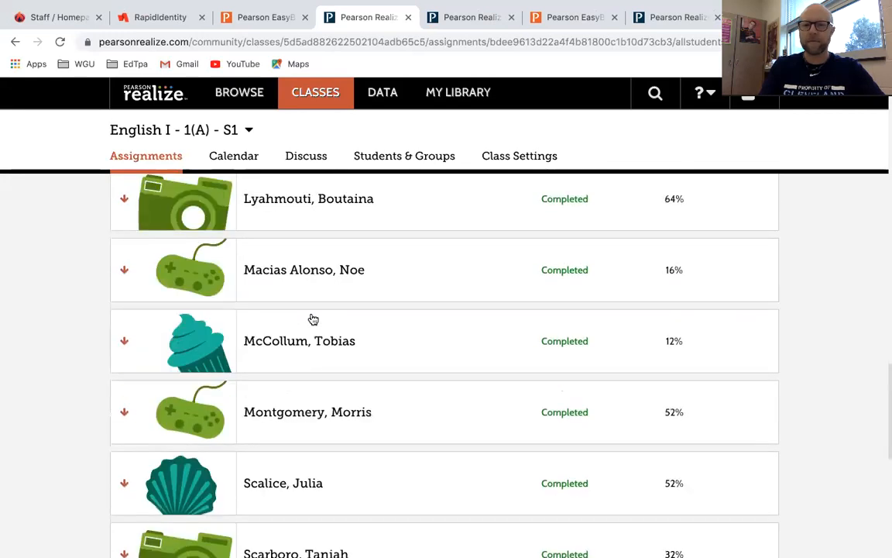
pyautogui.scroll(-9, 313, 319)
pyautogui.scroll(-3, 313, 319)
pyautogui.scroll(4, 313, 319)
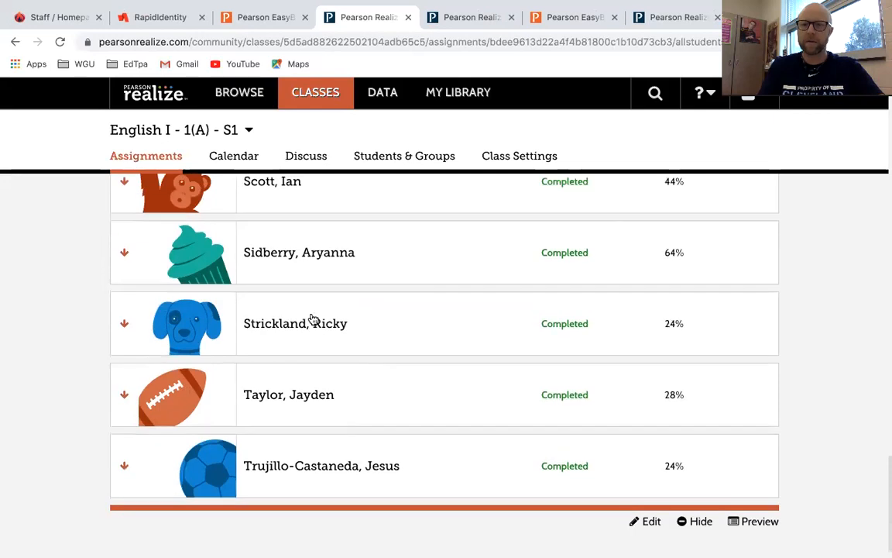
pyautogui.scroll(7, 313, 319)
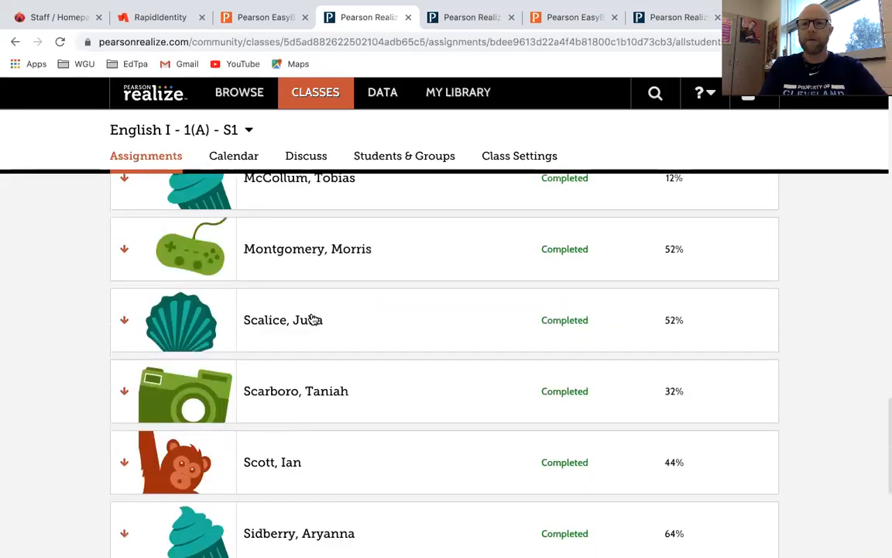
pyautogui.scroll(4, 313, 320)
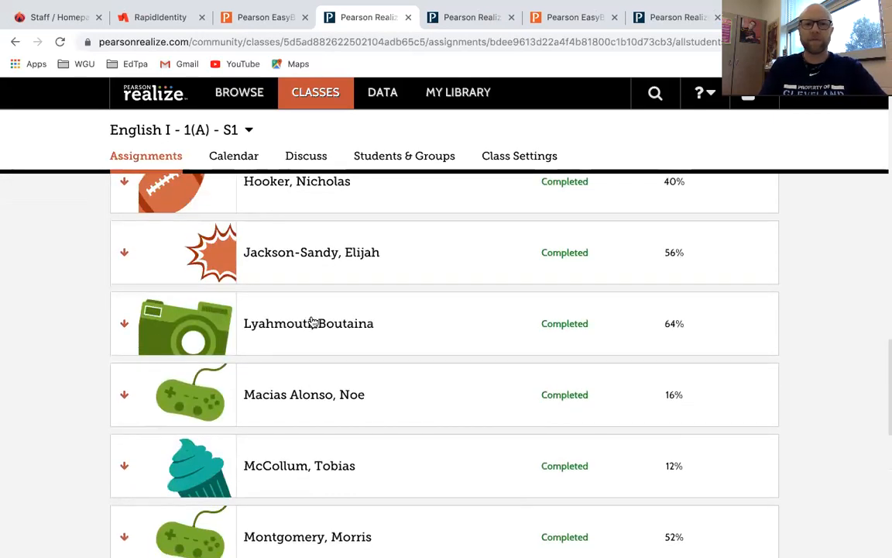
pyautogui.click(312, 328)
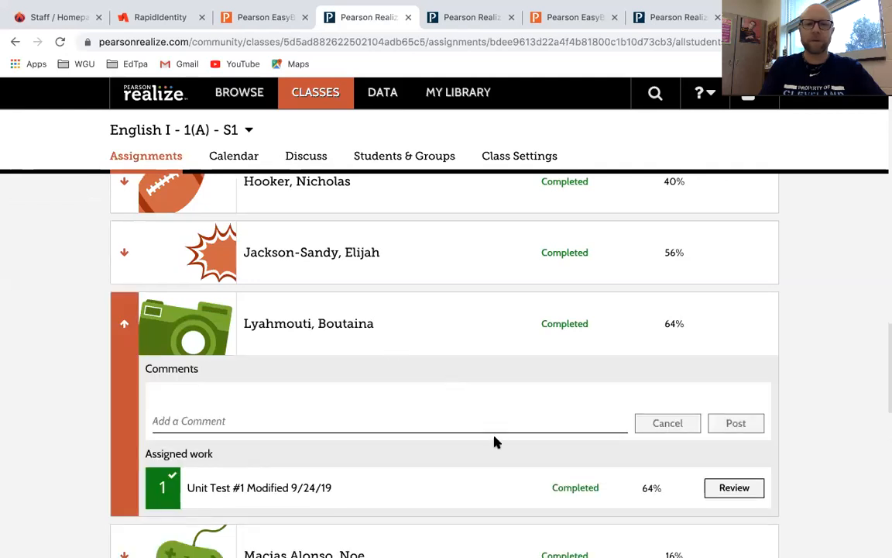
pyautogui.click(728, 489)
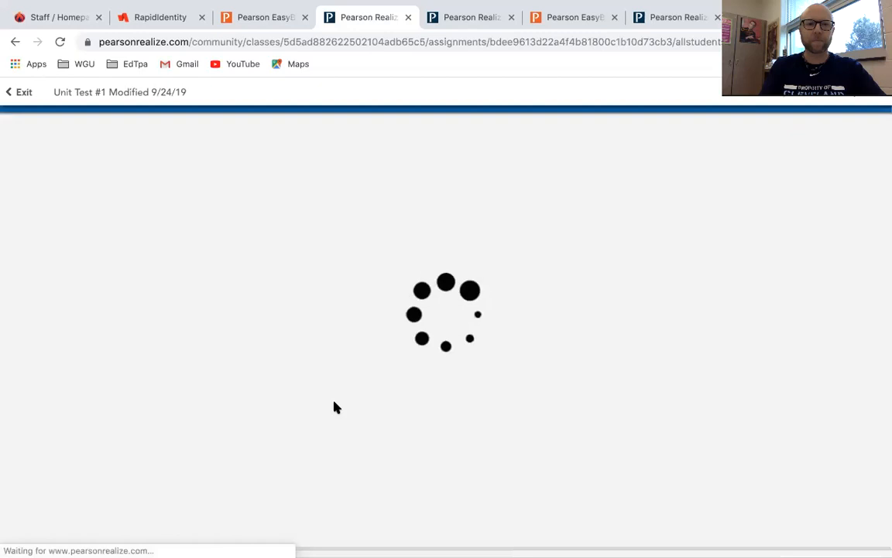
# Review the Score Summary question table of the student's 64% score report.
pyautogui.scroll(-1, 327, 334)
pyautogui.scroll(-2, 328, 335)
pyautogui.scroll(1, 328, 334)
pyautogui.scroll(-1, 327, 334)
pyautogui.scroll(-14, 328, 335)
pyautogui.scroll(3, 328, 337)
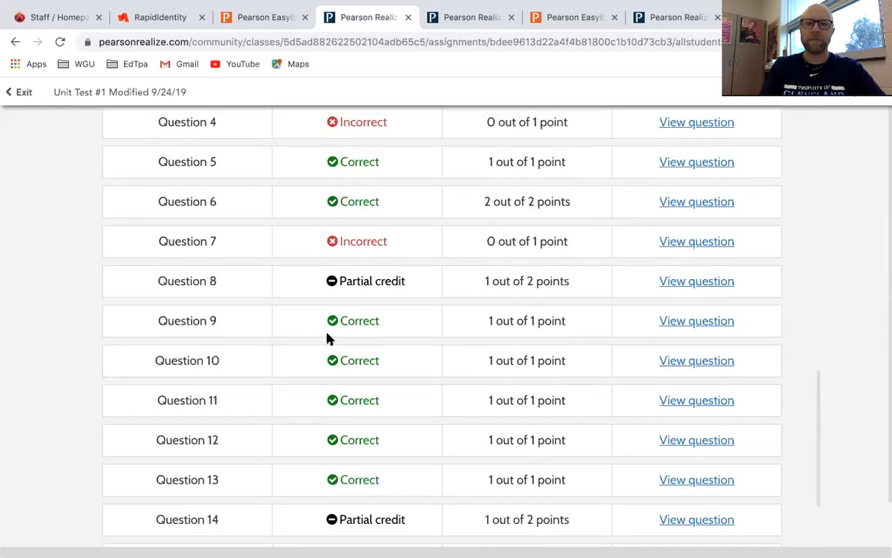
pyautogui.scroll(-3, 327, 338)
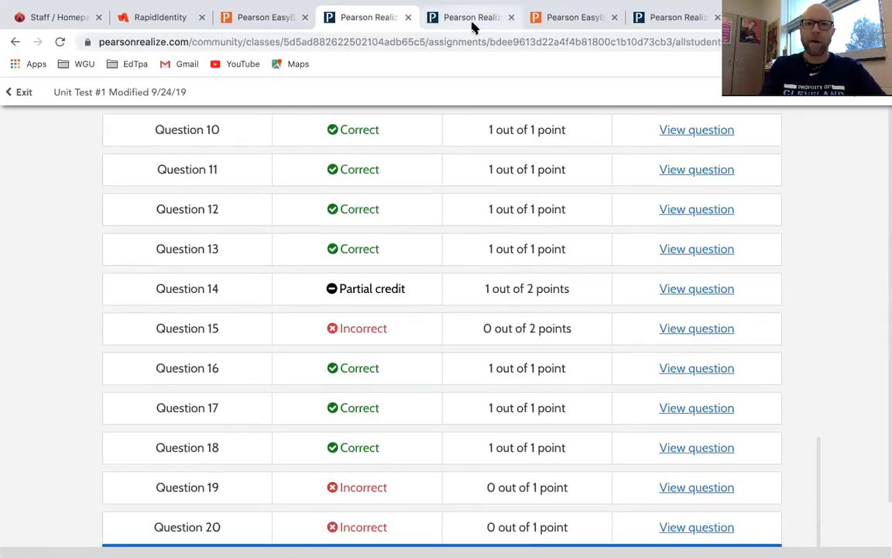
# Glance at the Unit 1 Tests library, then exit to the 29-student Unit Test #1 Modified 9/24/19 list.
pyautogui.click(472, 23)
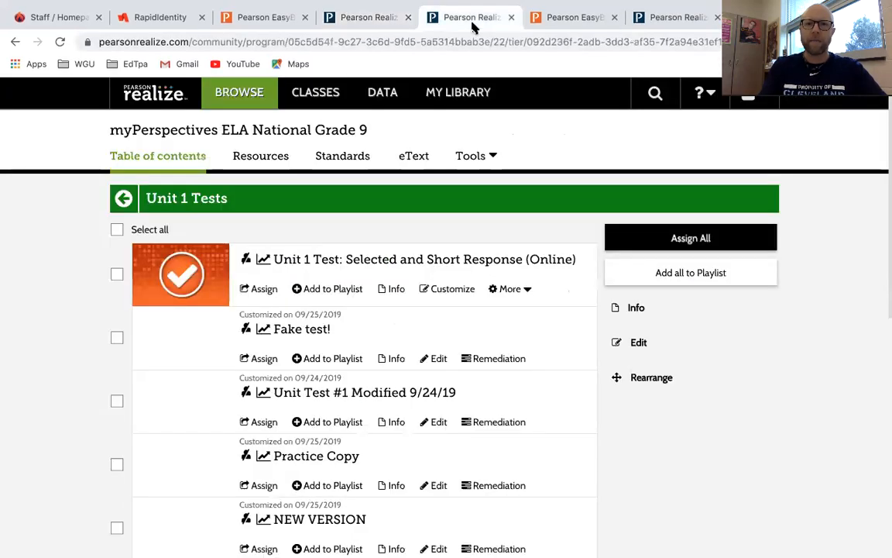
pyautogui.click(367, 22)
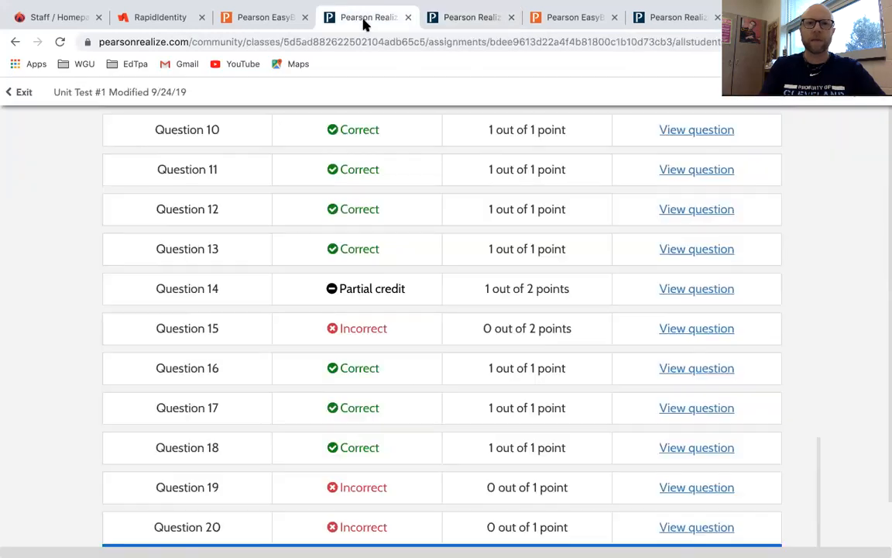
pyautogui.click(24, 94)
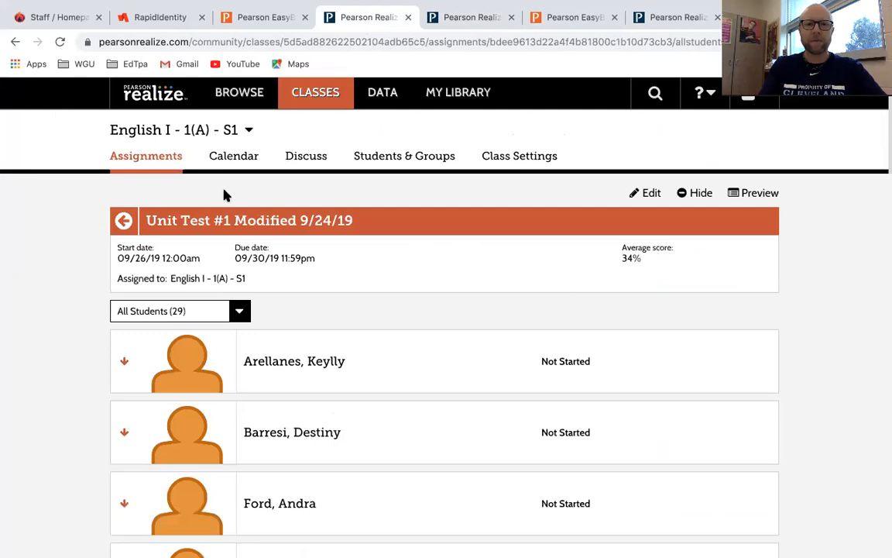
# From DATA, view the English I - 2(A) - S1 class mastery by standard table of per-student scores.
pyautogui.click(387, 96)
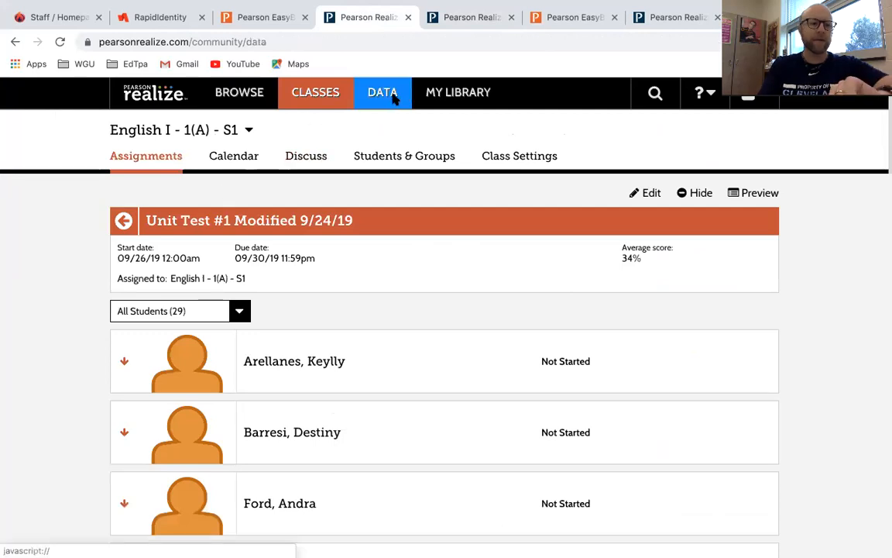
pyautogui.scroll(-5, 285, 234)
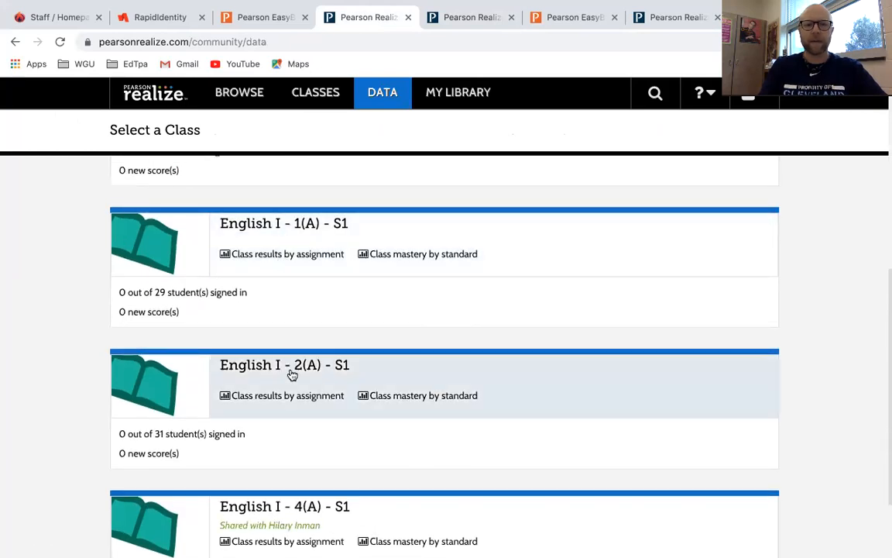
pyautogui.click(293, 368)
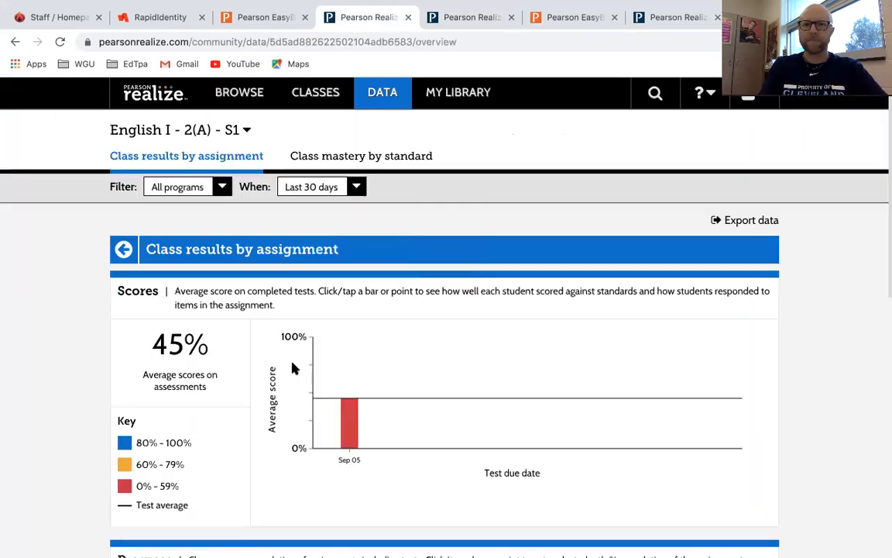
pyautogui.click(407, 158)
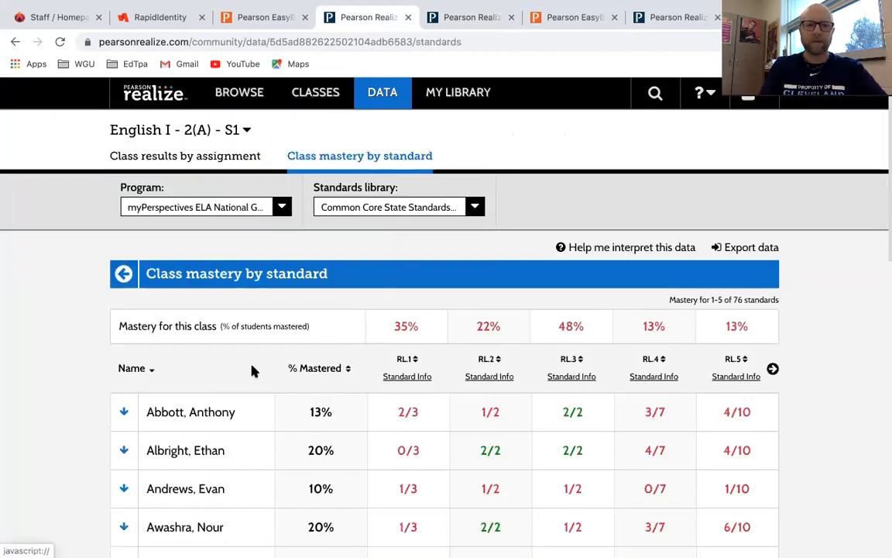
pyautogui.scroll(-3, 254, 368)
pyautogui.scroll(-5, 254, 369)
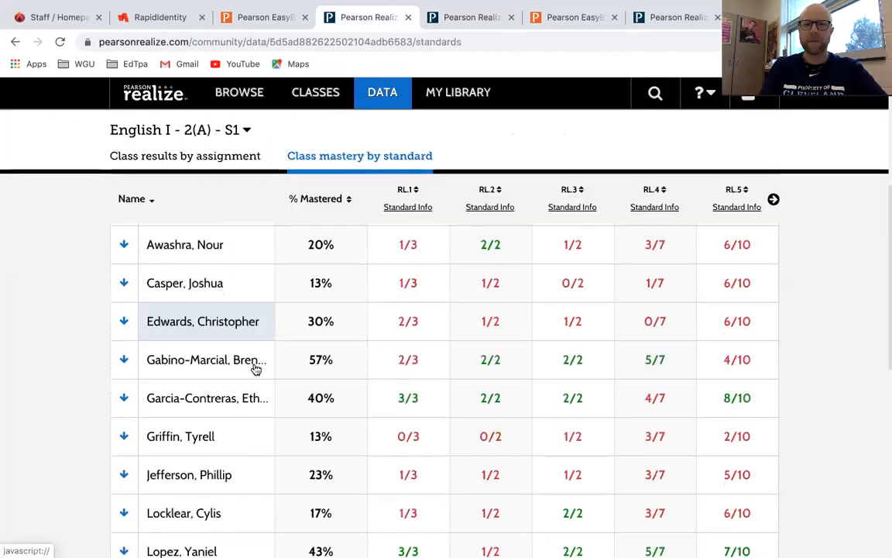
pyautogui.scroll(-4, 255, 369)
pyautogui.scroll(1, 255, 369)
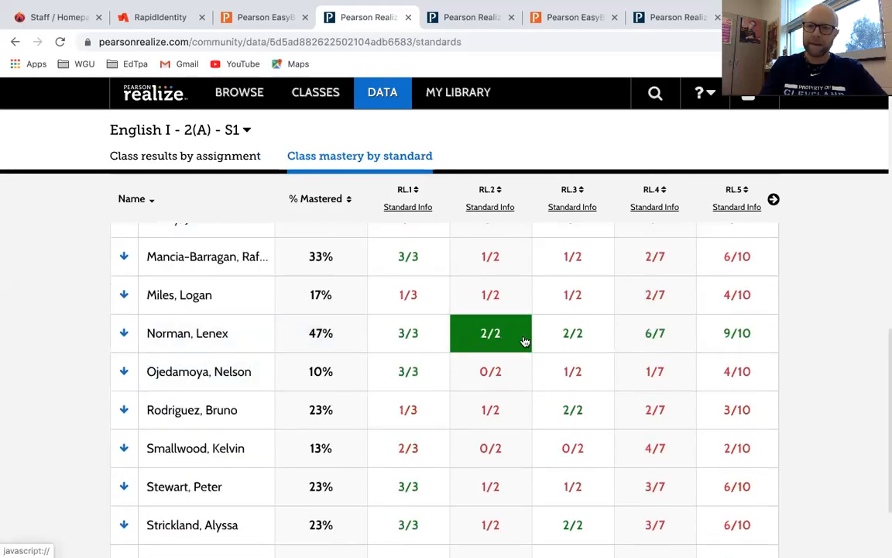
pyautogui.click(409, 207)
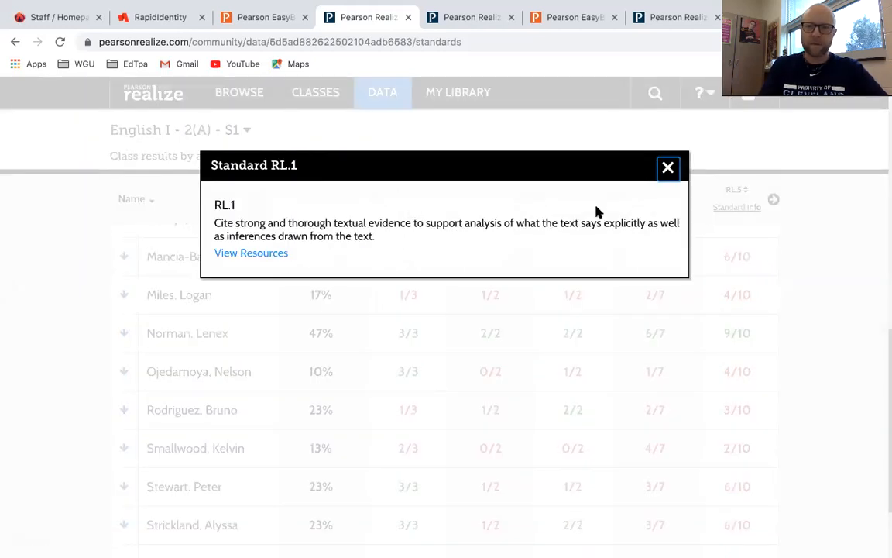
pyautogui.click(665, 172)
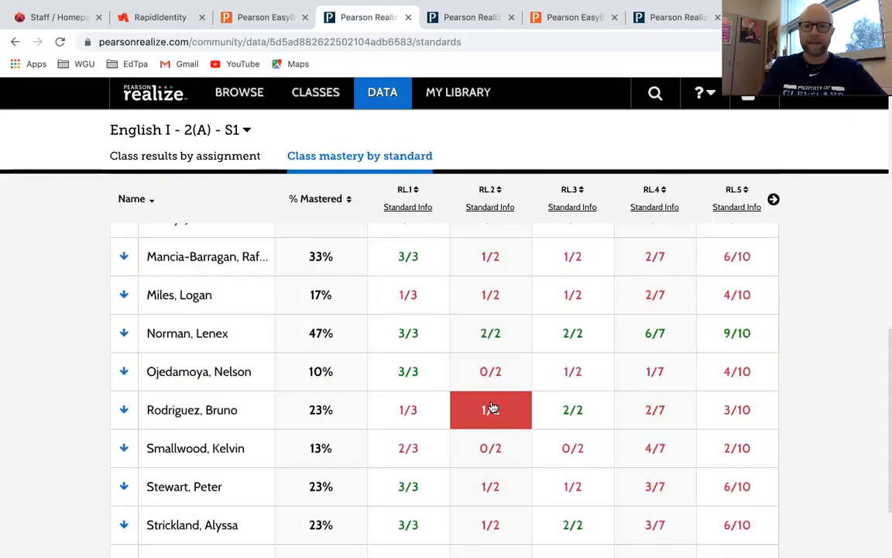
pyautogui.scroll(-3, 491, 408)
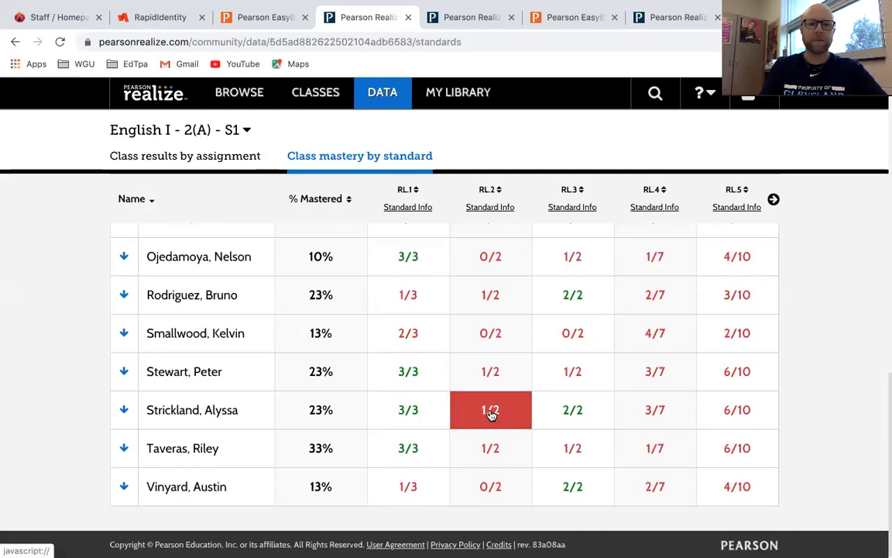
pyautogui.click(488, 208)
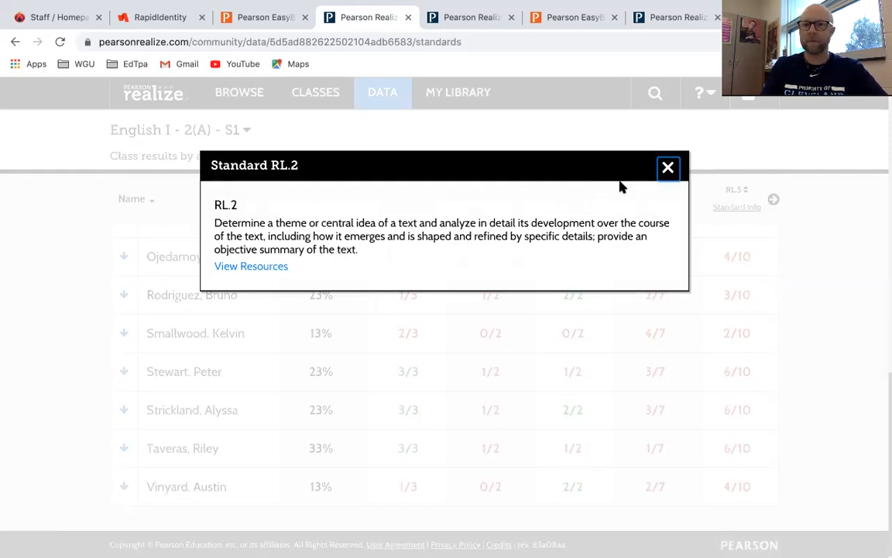
pyautogui.click(666, 175)
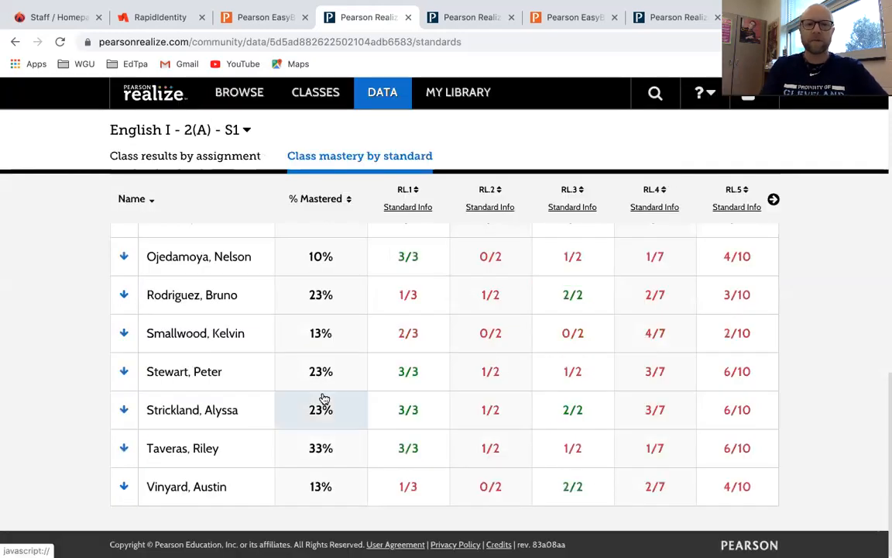
pyautogui.scroll(10, 470, 286)
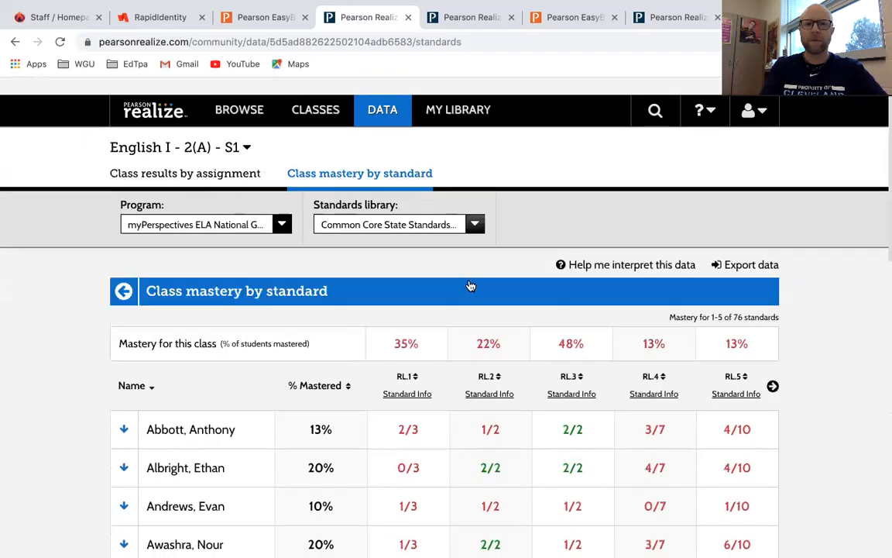